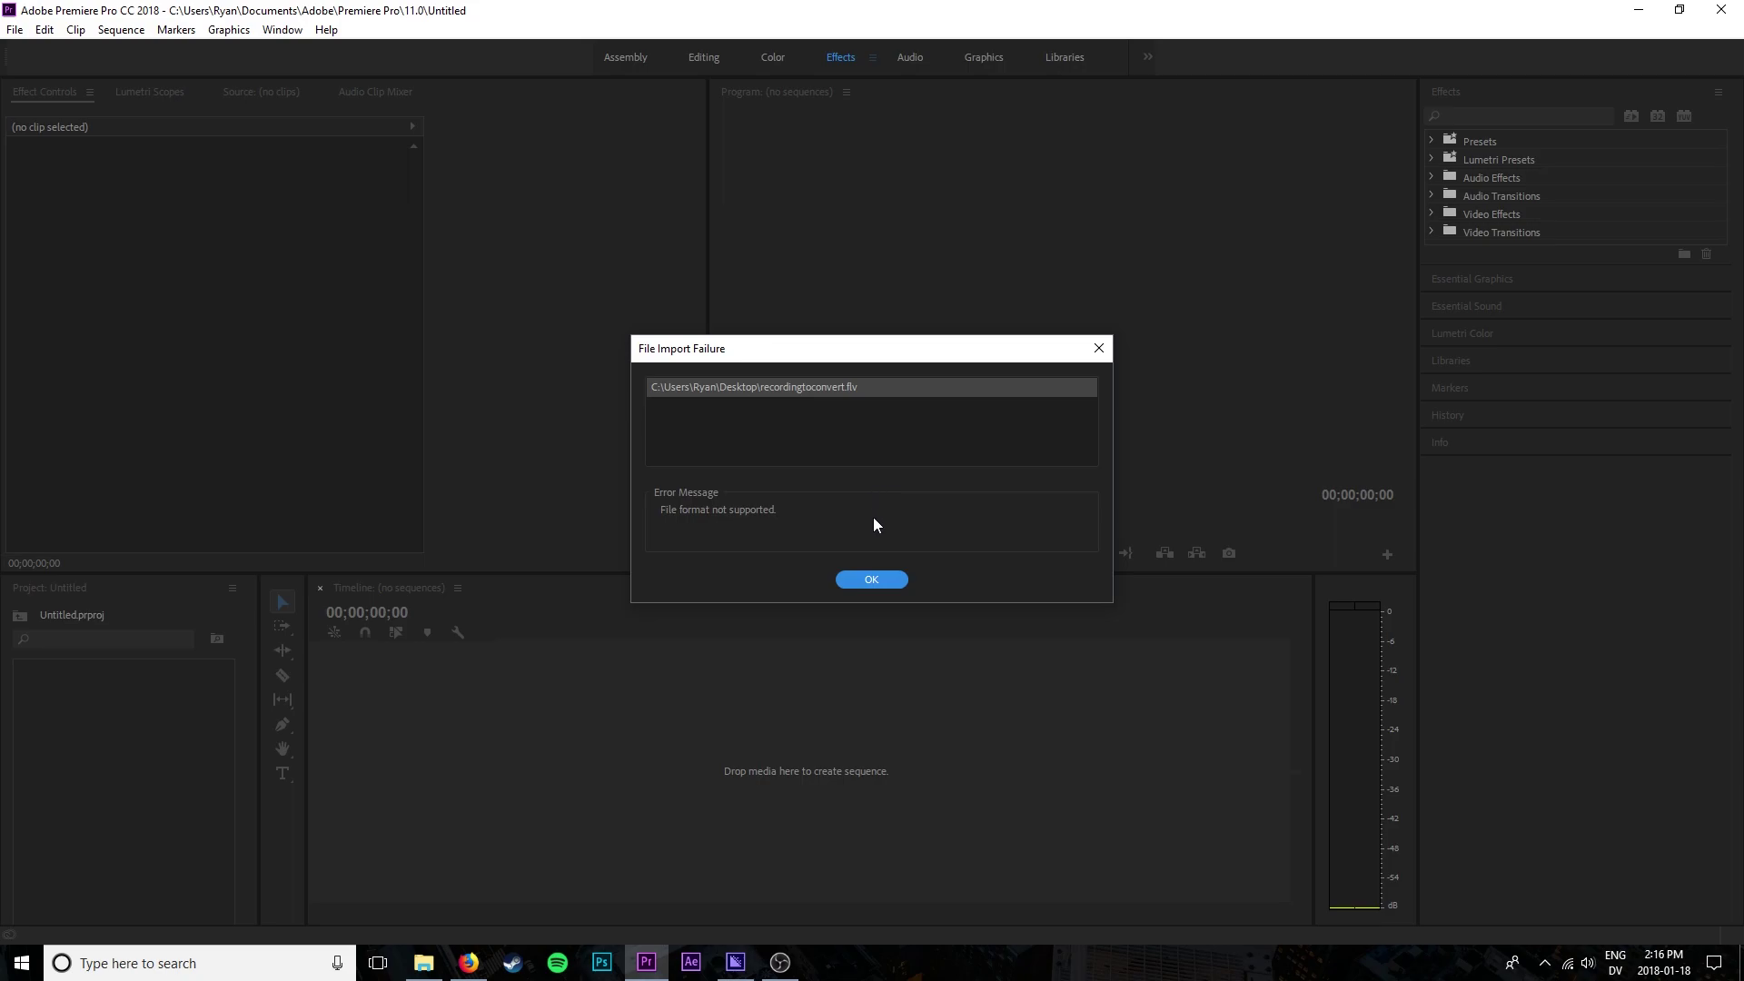
Step: Dismiss Premiere Pro's File Import Failure warning about the unsupported FLV recording
{"action": "left_click", "coordinate": [872, 578]}
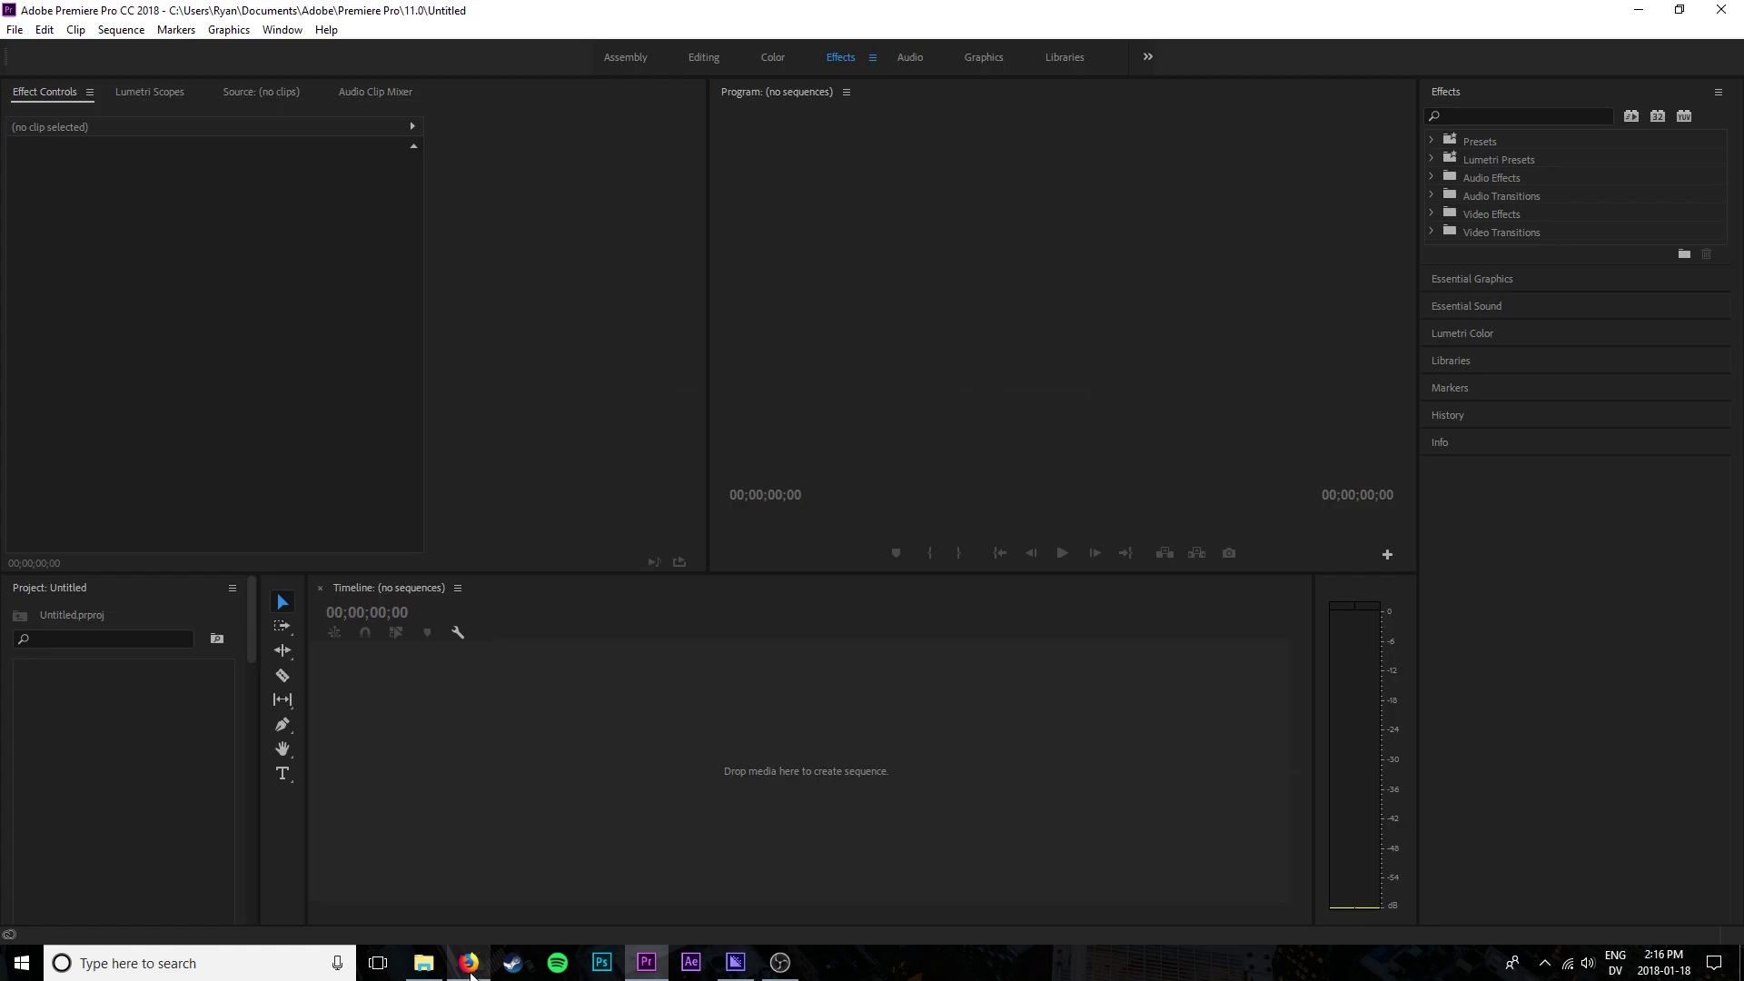
Step: Bring Firefox's VLC download page forward and start a Windows search
{"action": "left_click", "coordinate": [468, 963]}
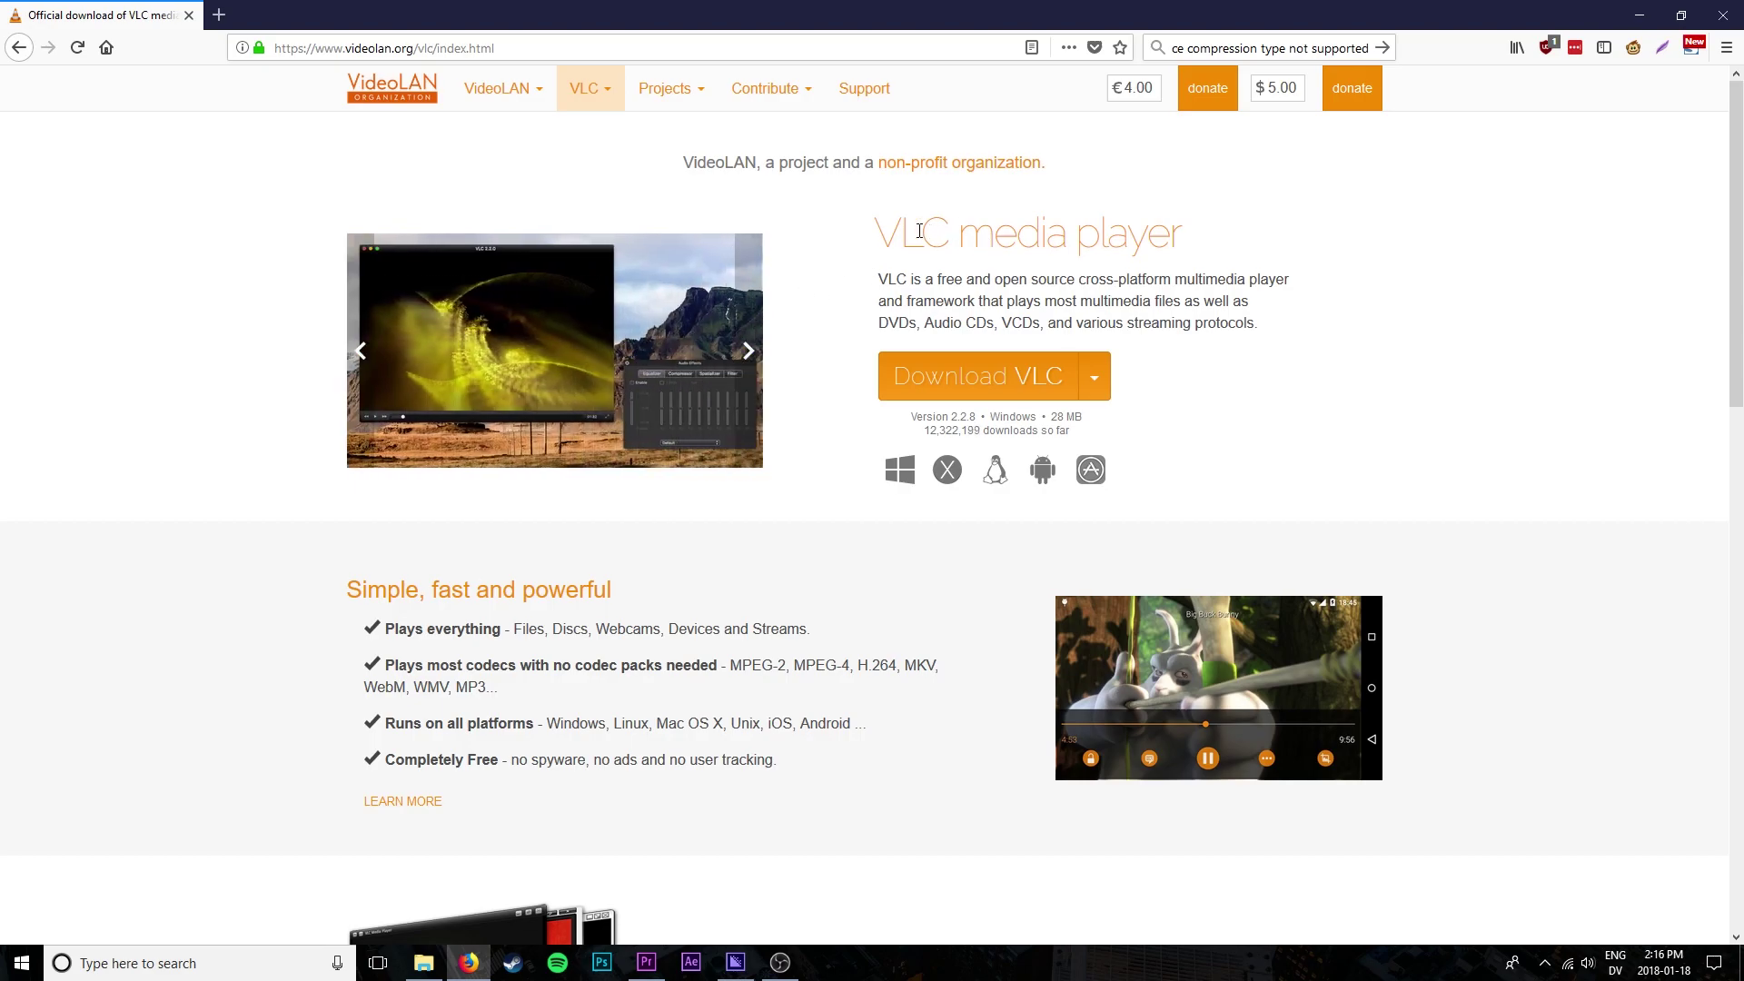
{"action": "key", "text": "super"}
{"action": "type", "text": "vlic"}
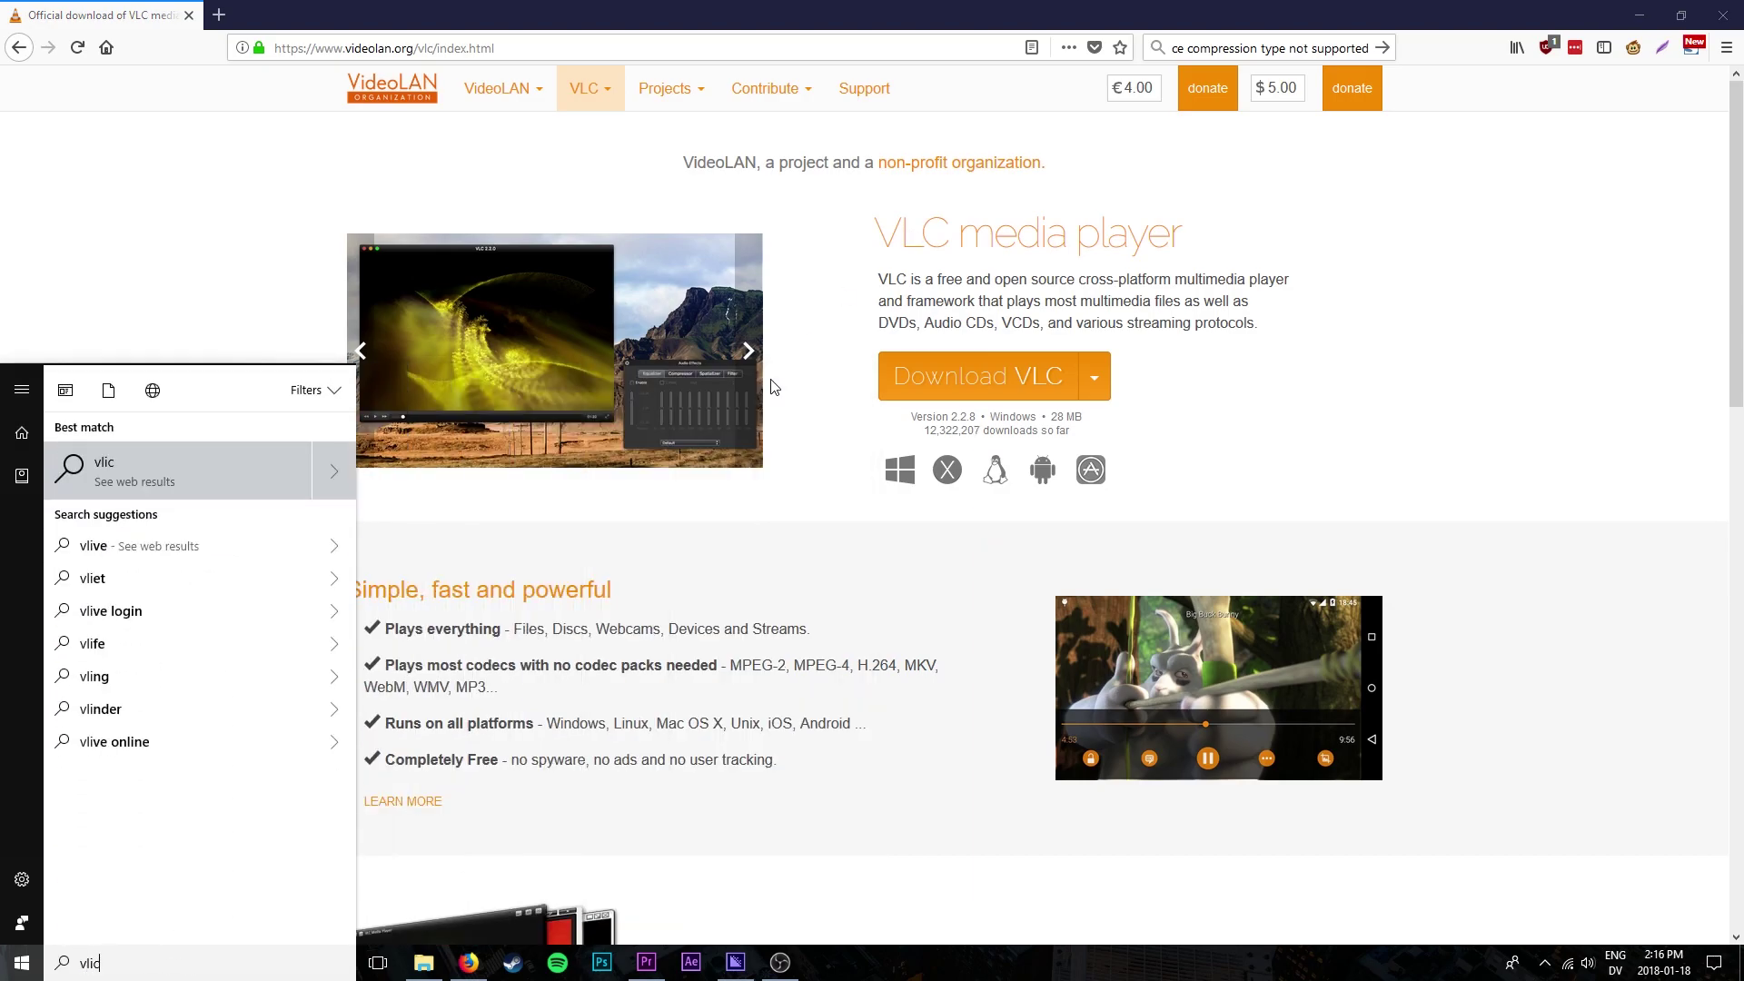
Step: Launch VLC and add Desktop recordingtoconvert.flv as the Convert / Save input
{"action": "key", "text": "BackSpace"}
{"action": "type", "text": "c"}
{"action": "key", "text": "Return"}
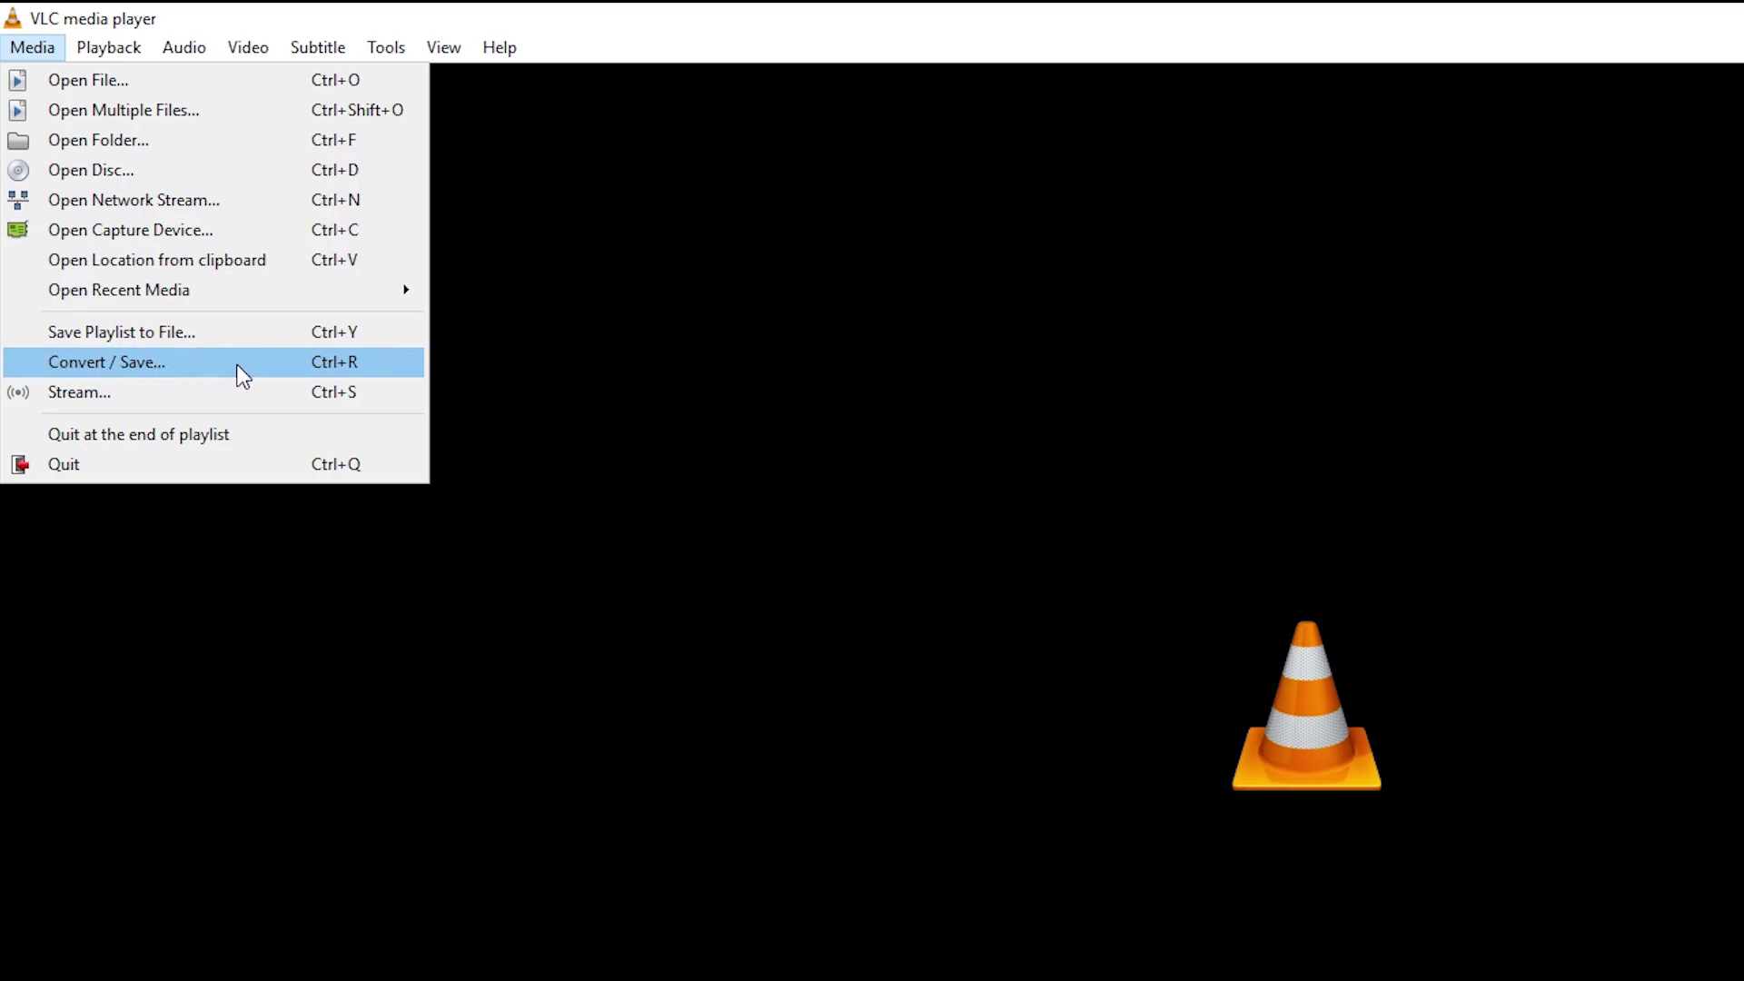
{"action": "left_click", "coordinate": [241, 375]}
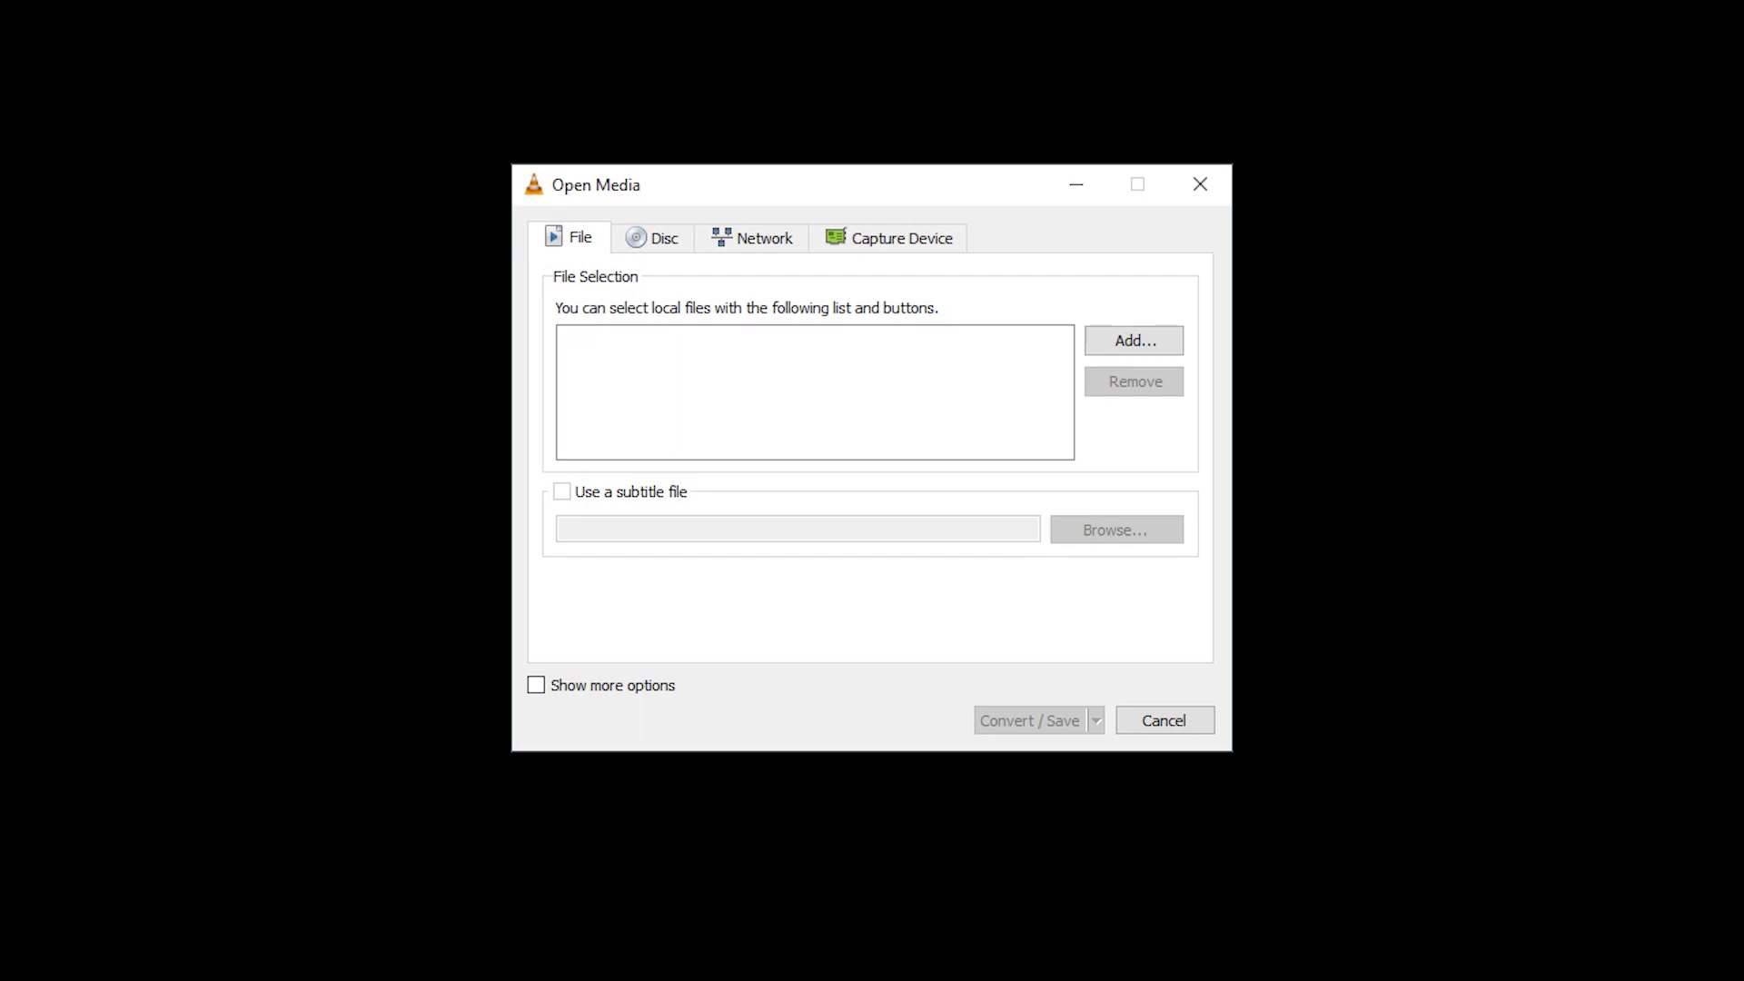
{"action": "left_click_drag", "start_coordinate": [689, 188], "coordinate": [623, 187]}
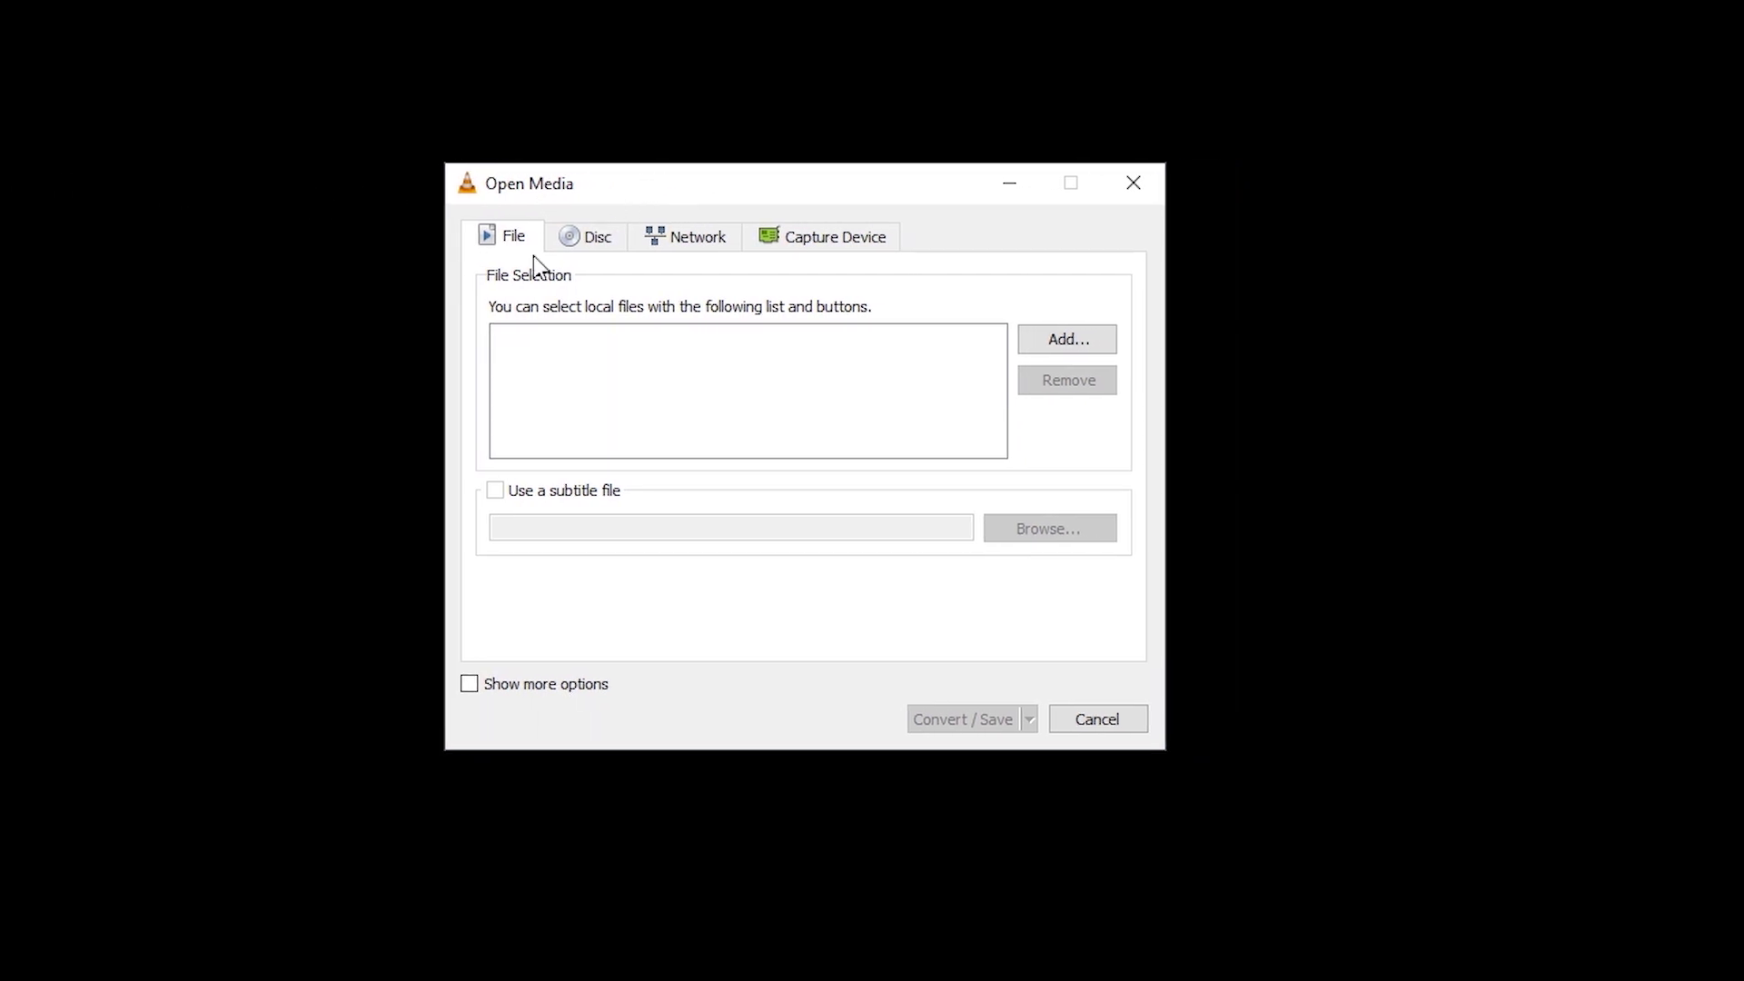
{"action": "left_click", "coordinate": [1036, 338]}
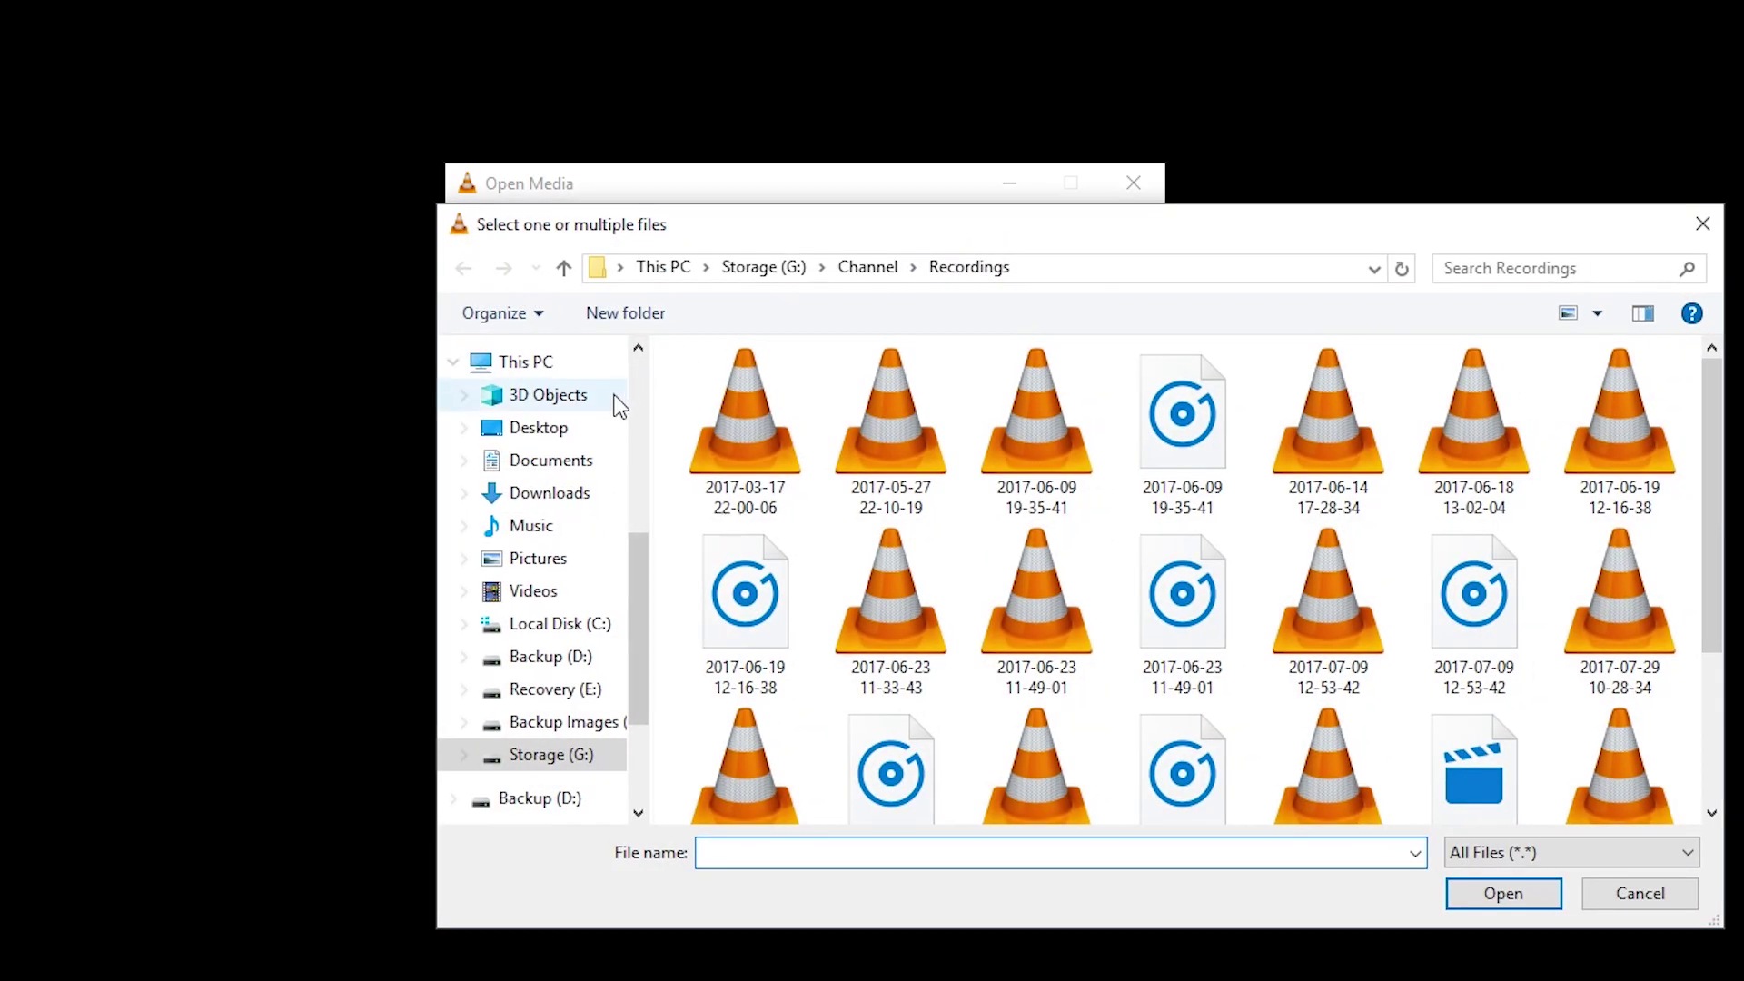
{"action": "left_click", "coordinate": [543, 430]}
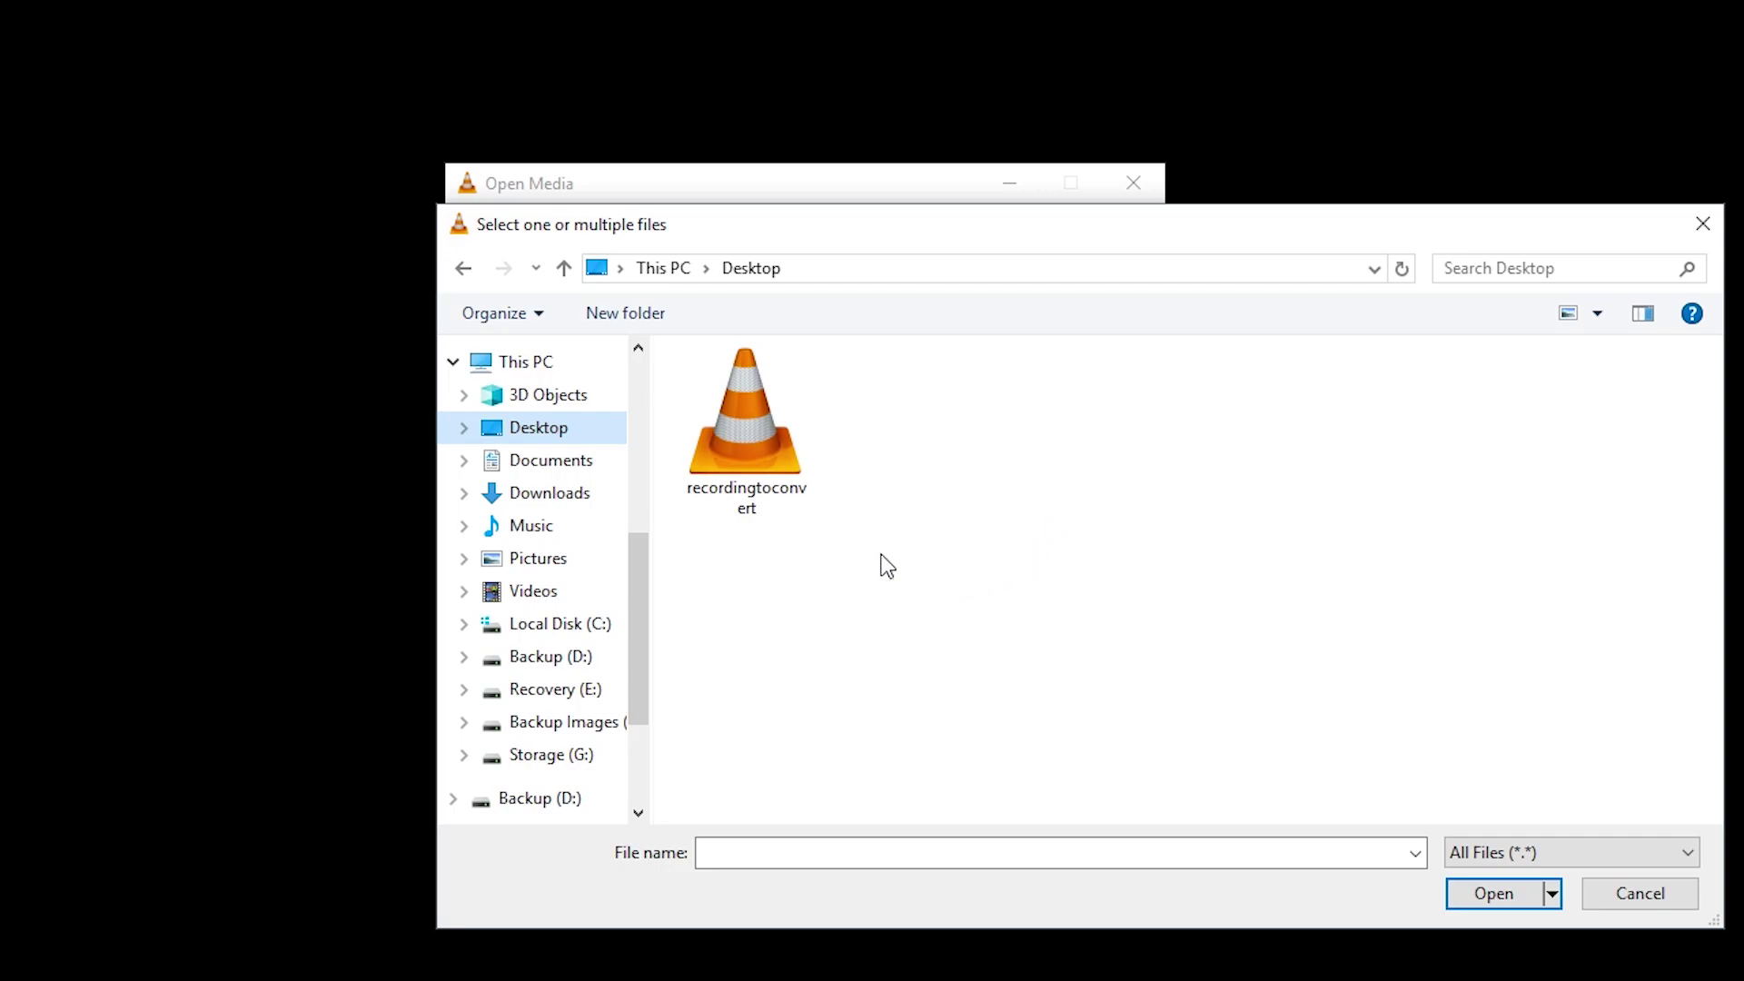
{"action": "left_click", "coordinate": [749, 411]}
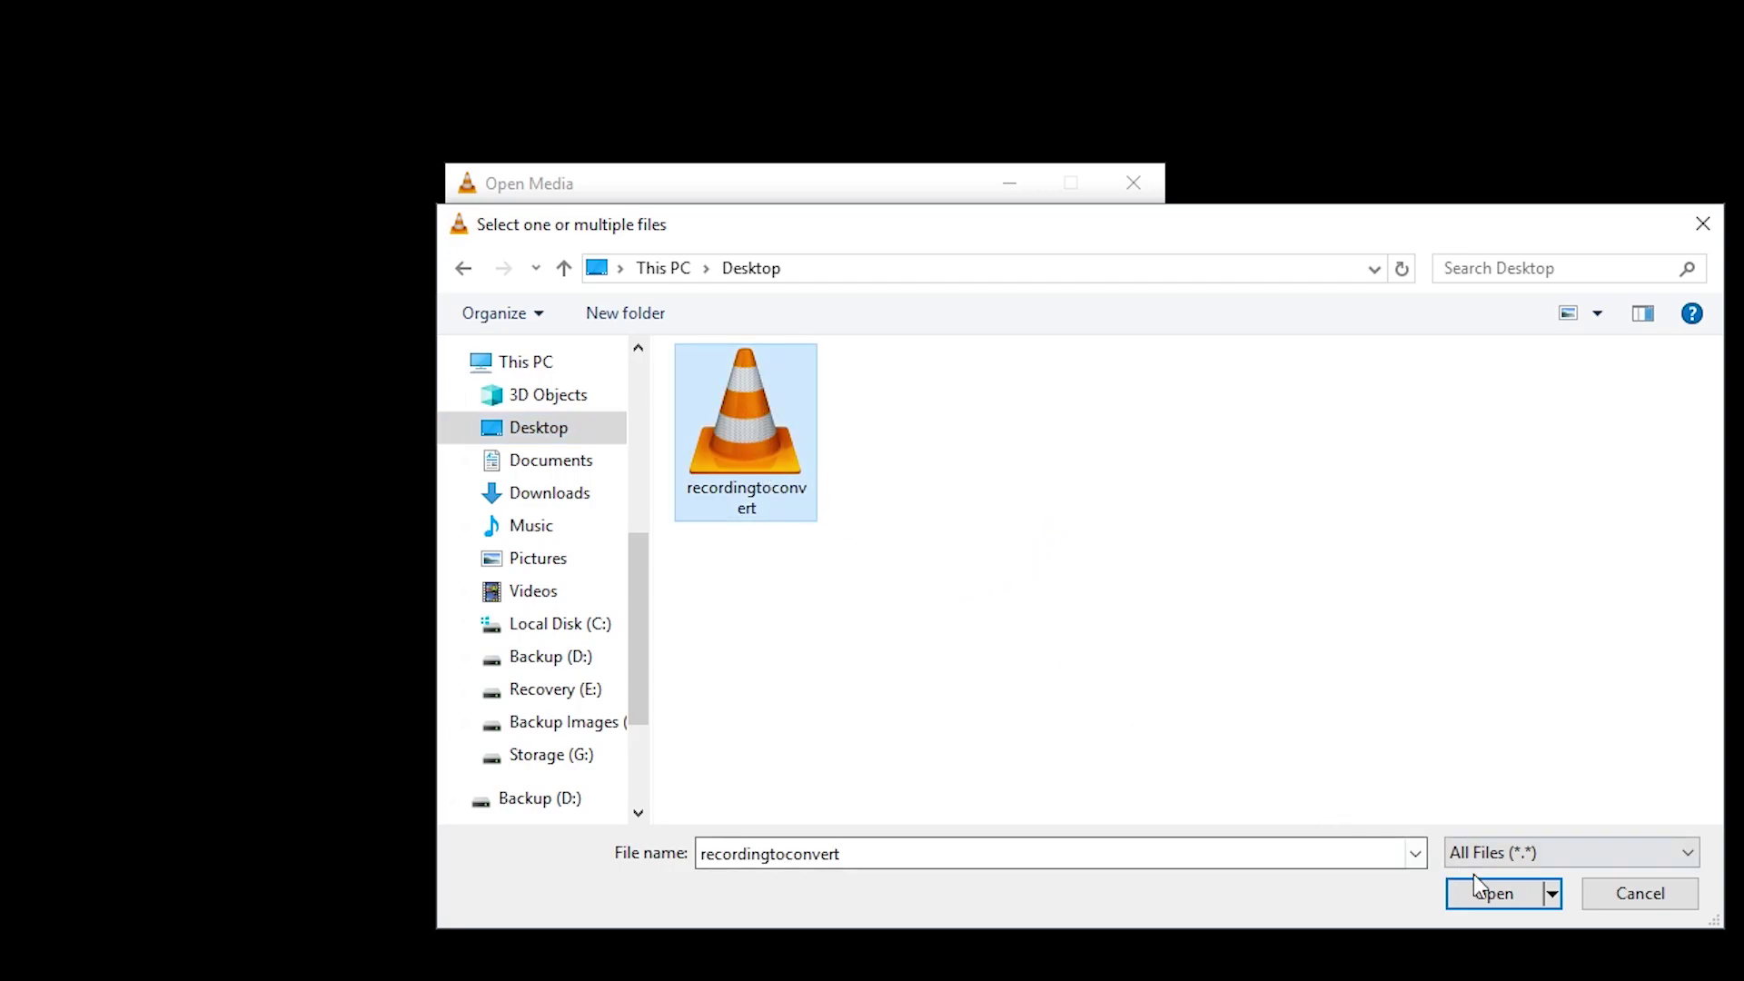
{"action": "left_click", "coordinate": [1500, 883]}
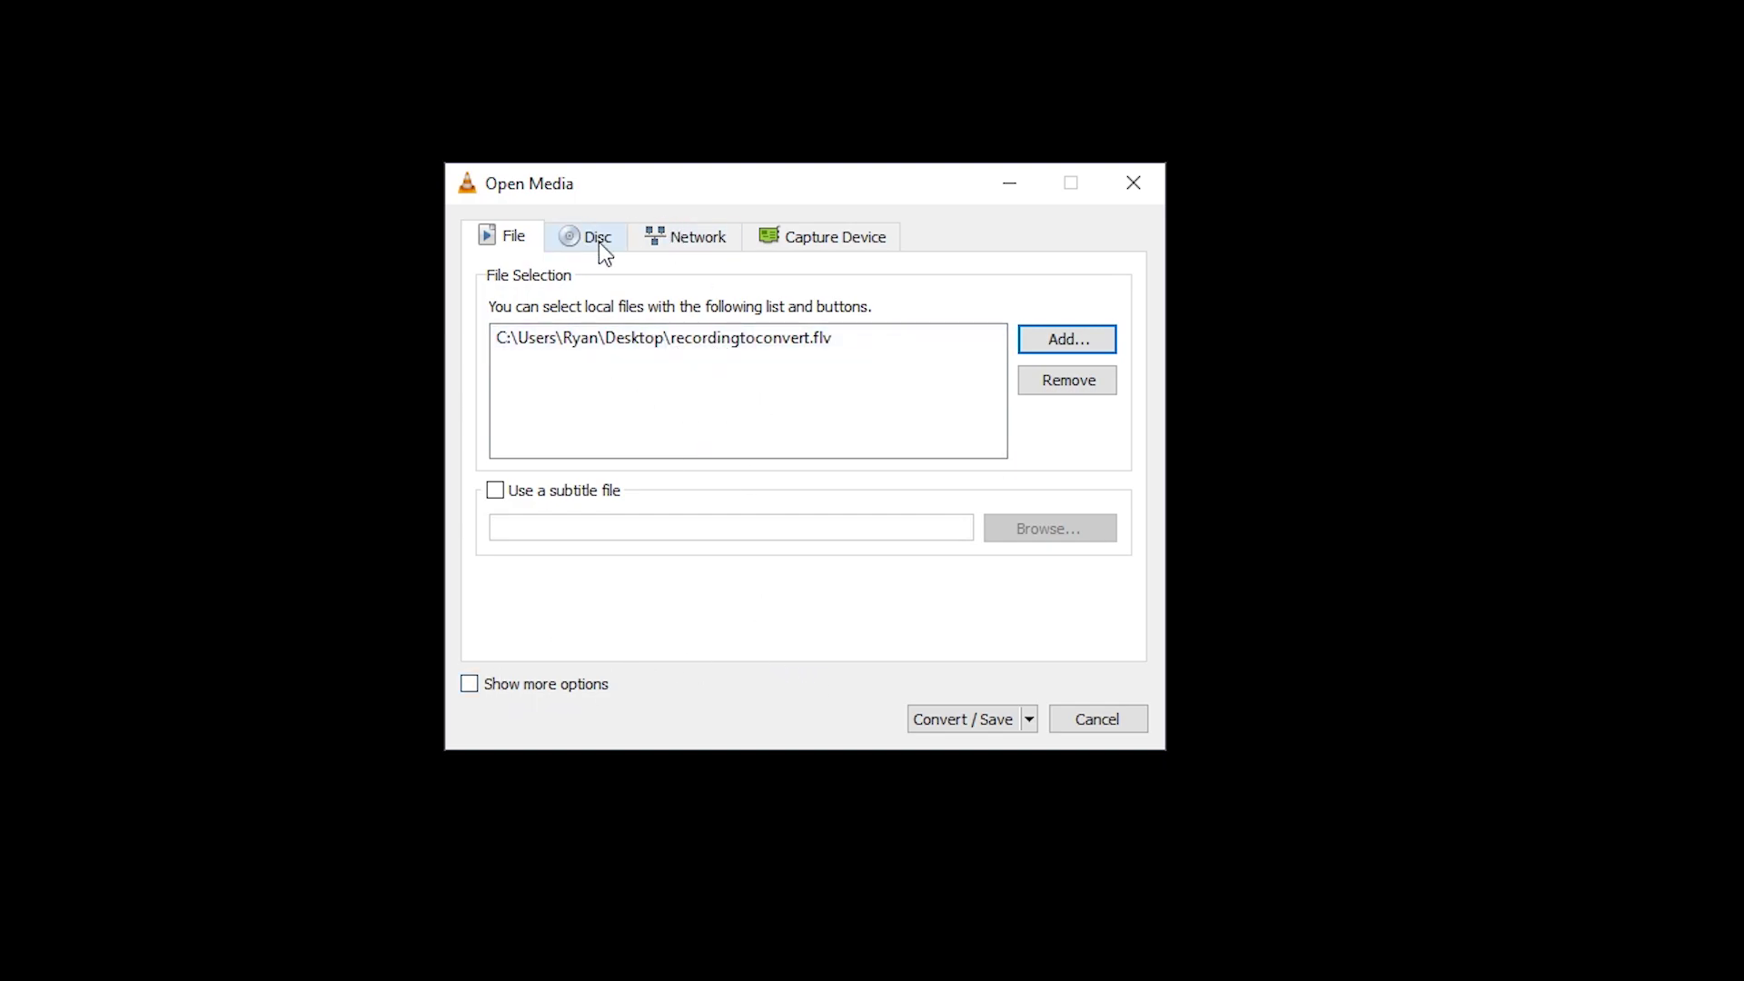
Step: Target Desktop convertedvideo.mp4 with the Video - H.264 + MP3 (MP4) profile
{"action": "left_click", "coordinate": [961, 719]}
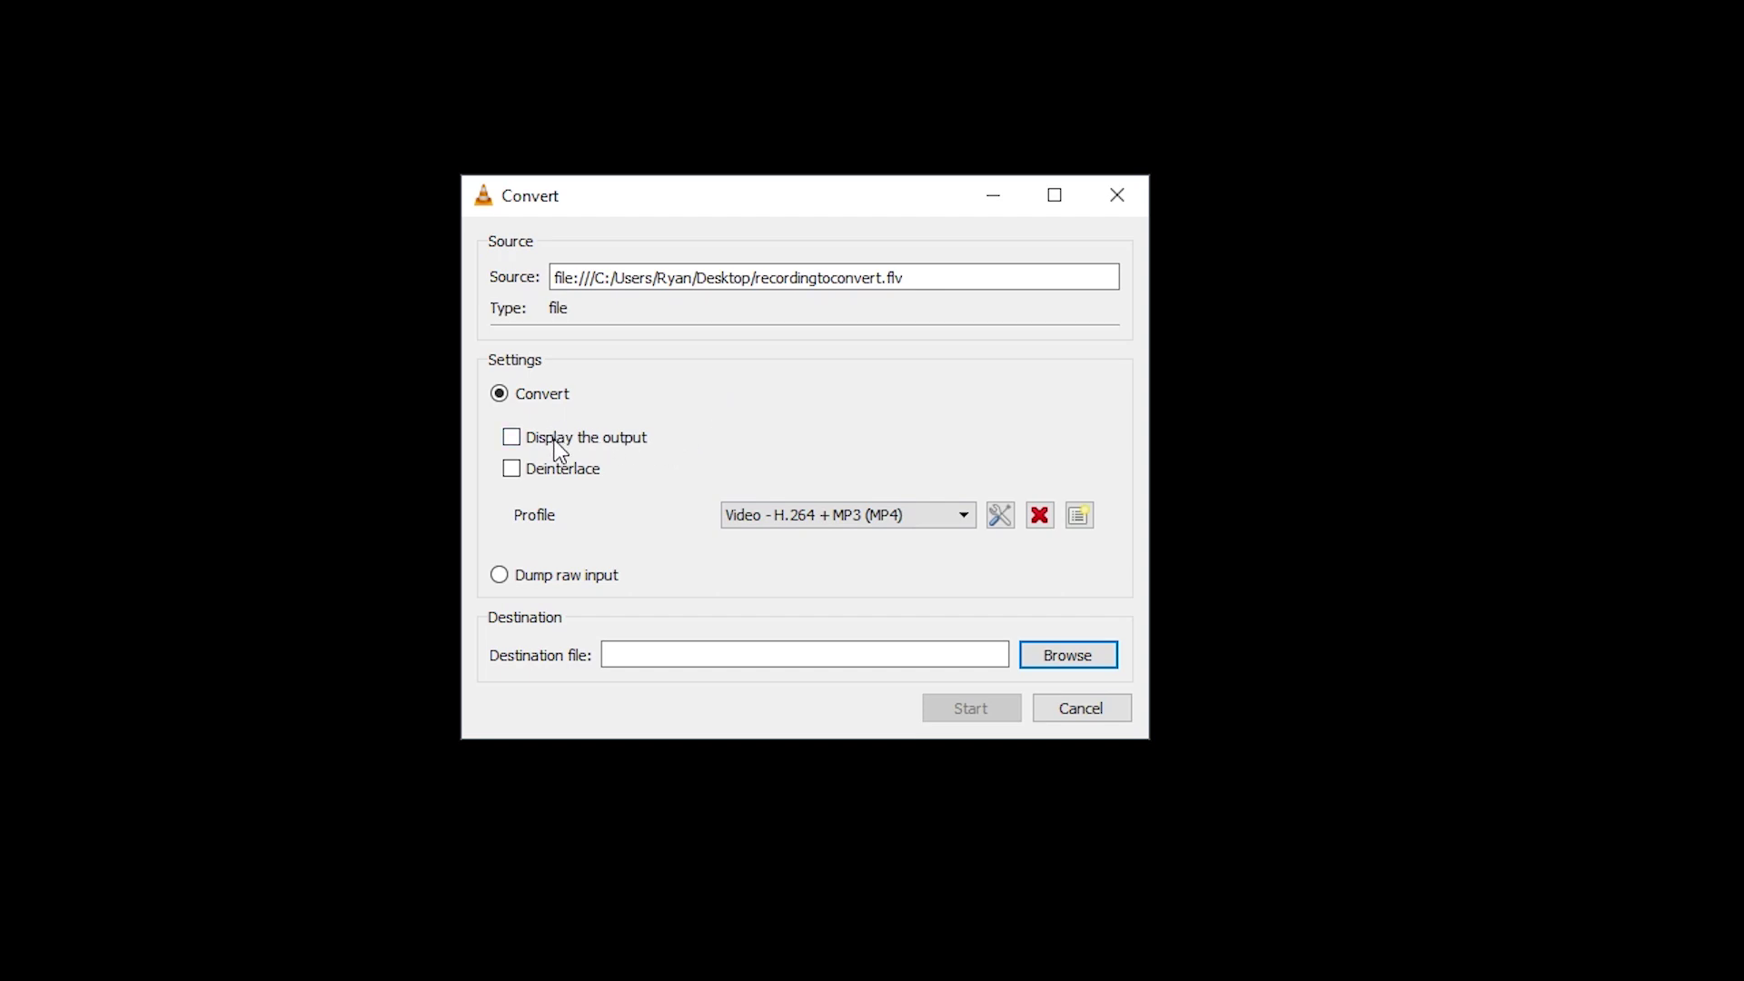
{"action": "left_click", "coordinate": [1089, 654]}
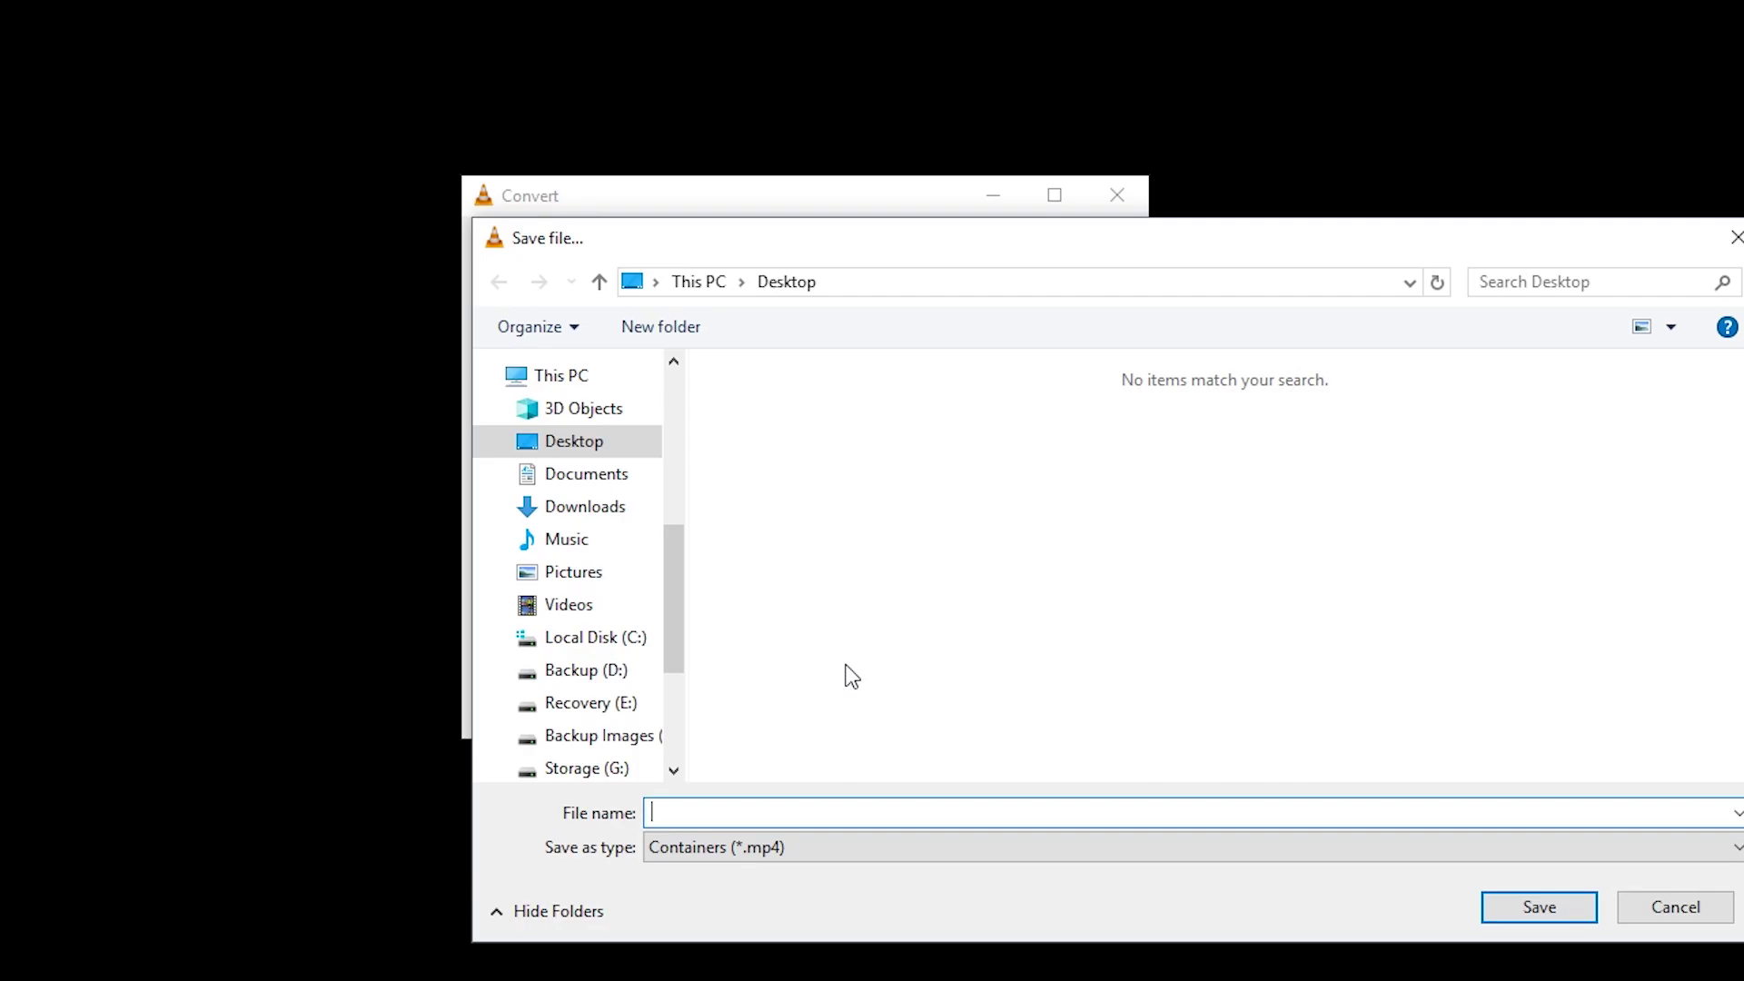
{"action": "type", "text": "converte"}
{"action": "type", "text": "dvideo"}
{"action": "key", "text": "Return"}
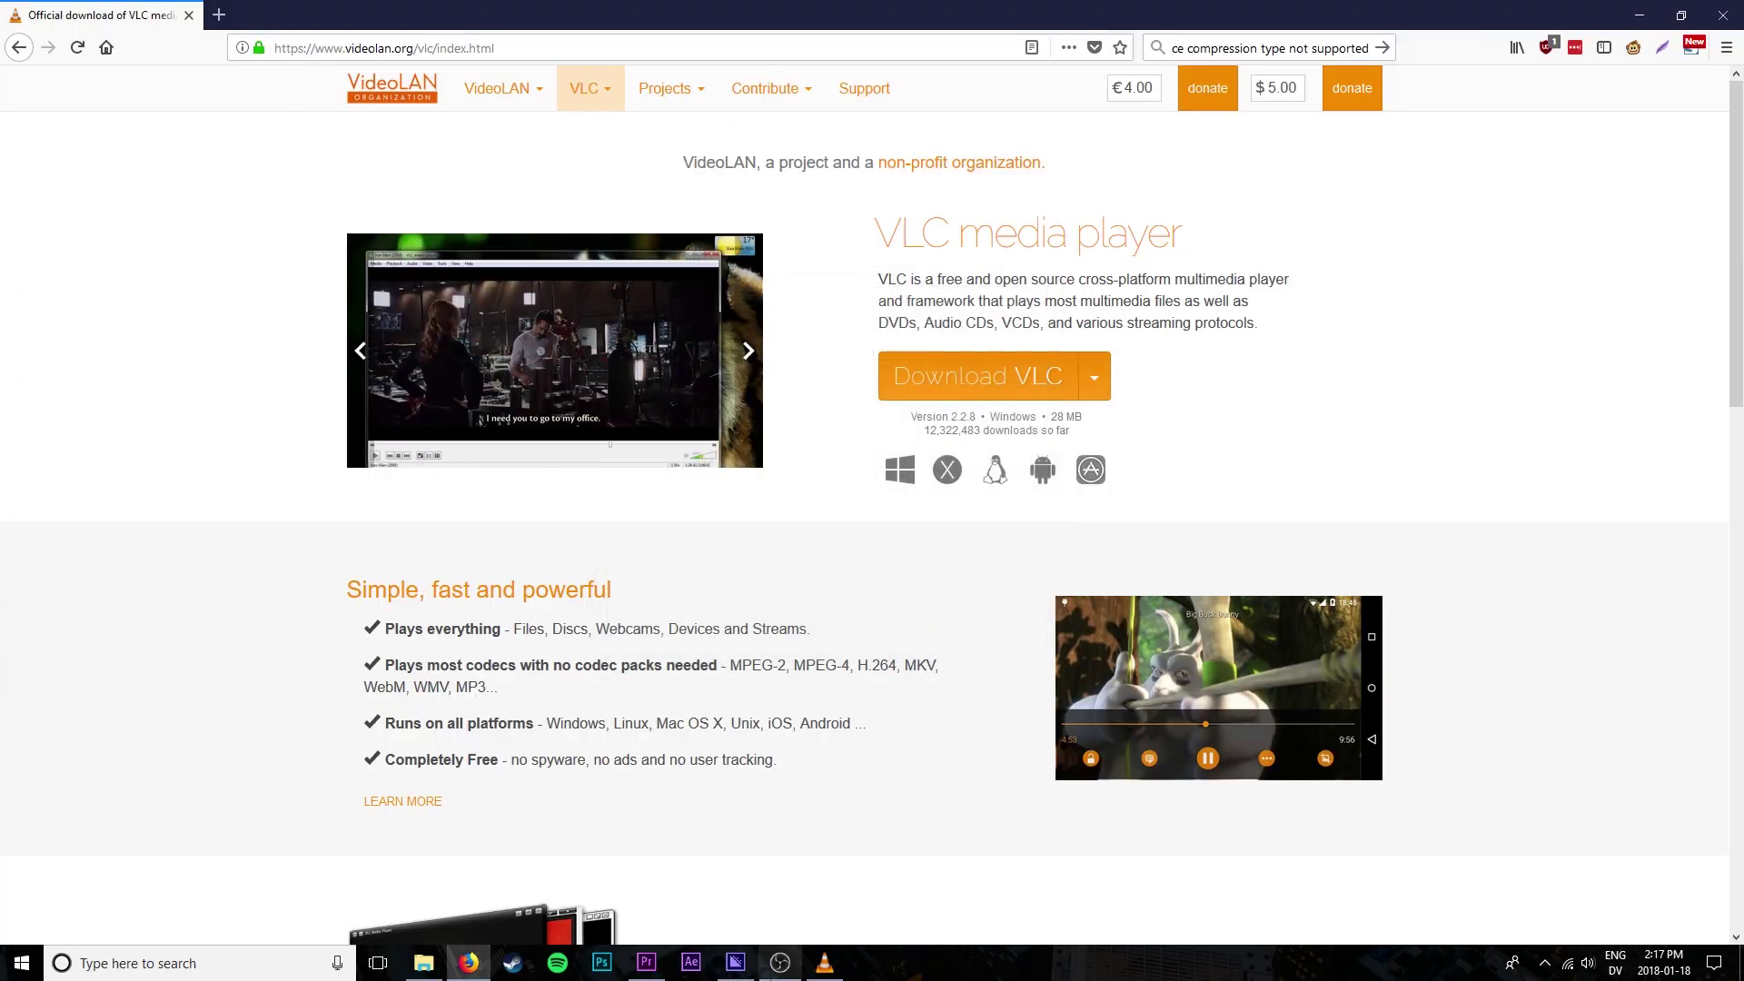
Step: Return to VLC after the conversion finishes and quit it with Ctrl+Q
{"action": "left_click", "coordinate": [825, 963]}
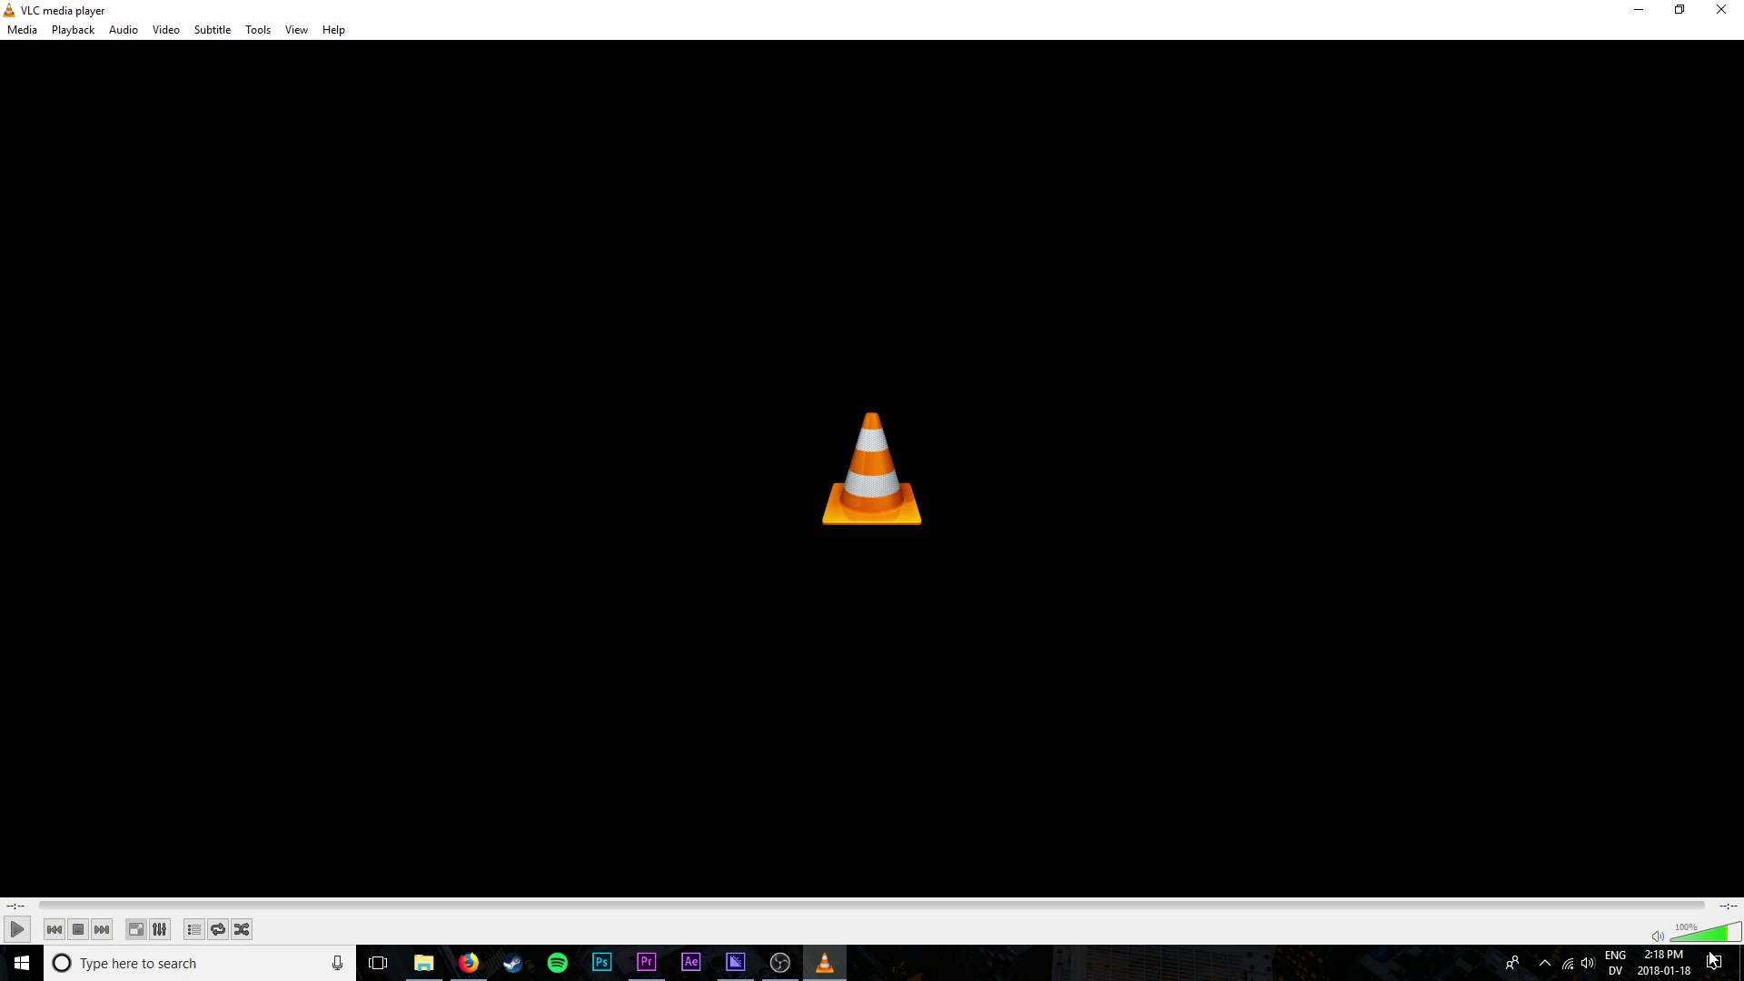
{"action": "key", "text": "ctrl+q"}
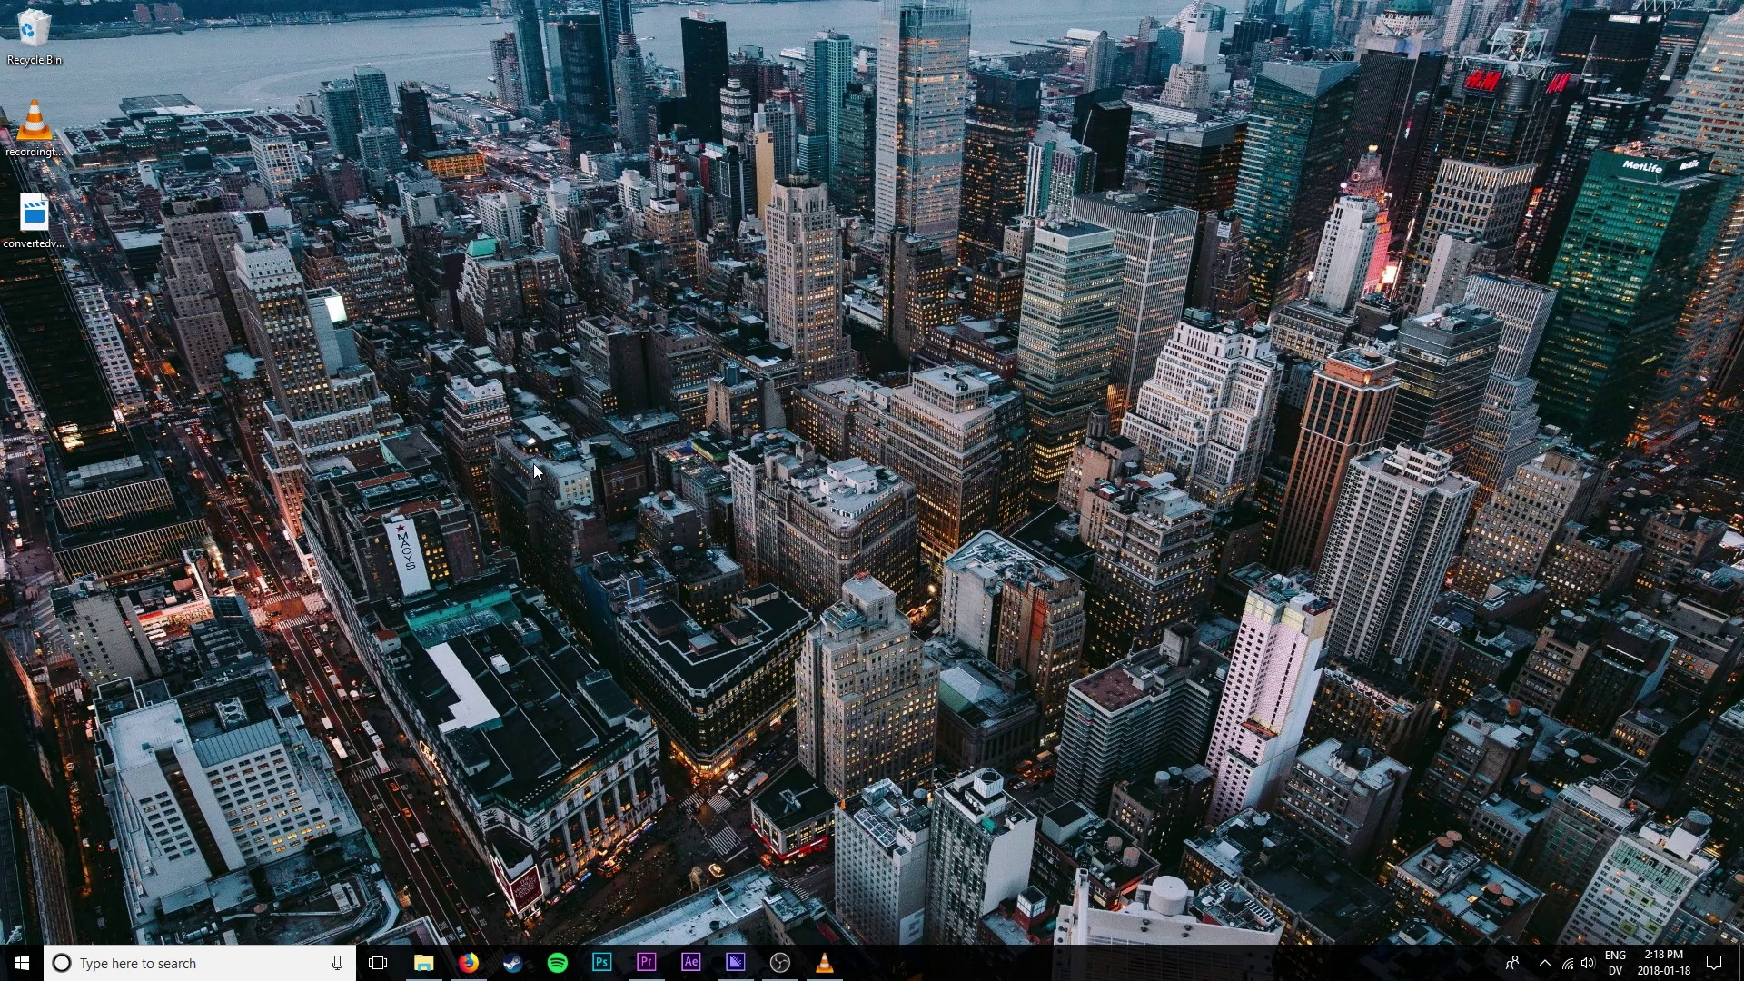
{"action": "left_click_drag", "start_coordinate": [42, 241], "coordinate": [62, 249]}
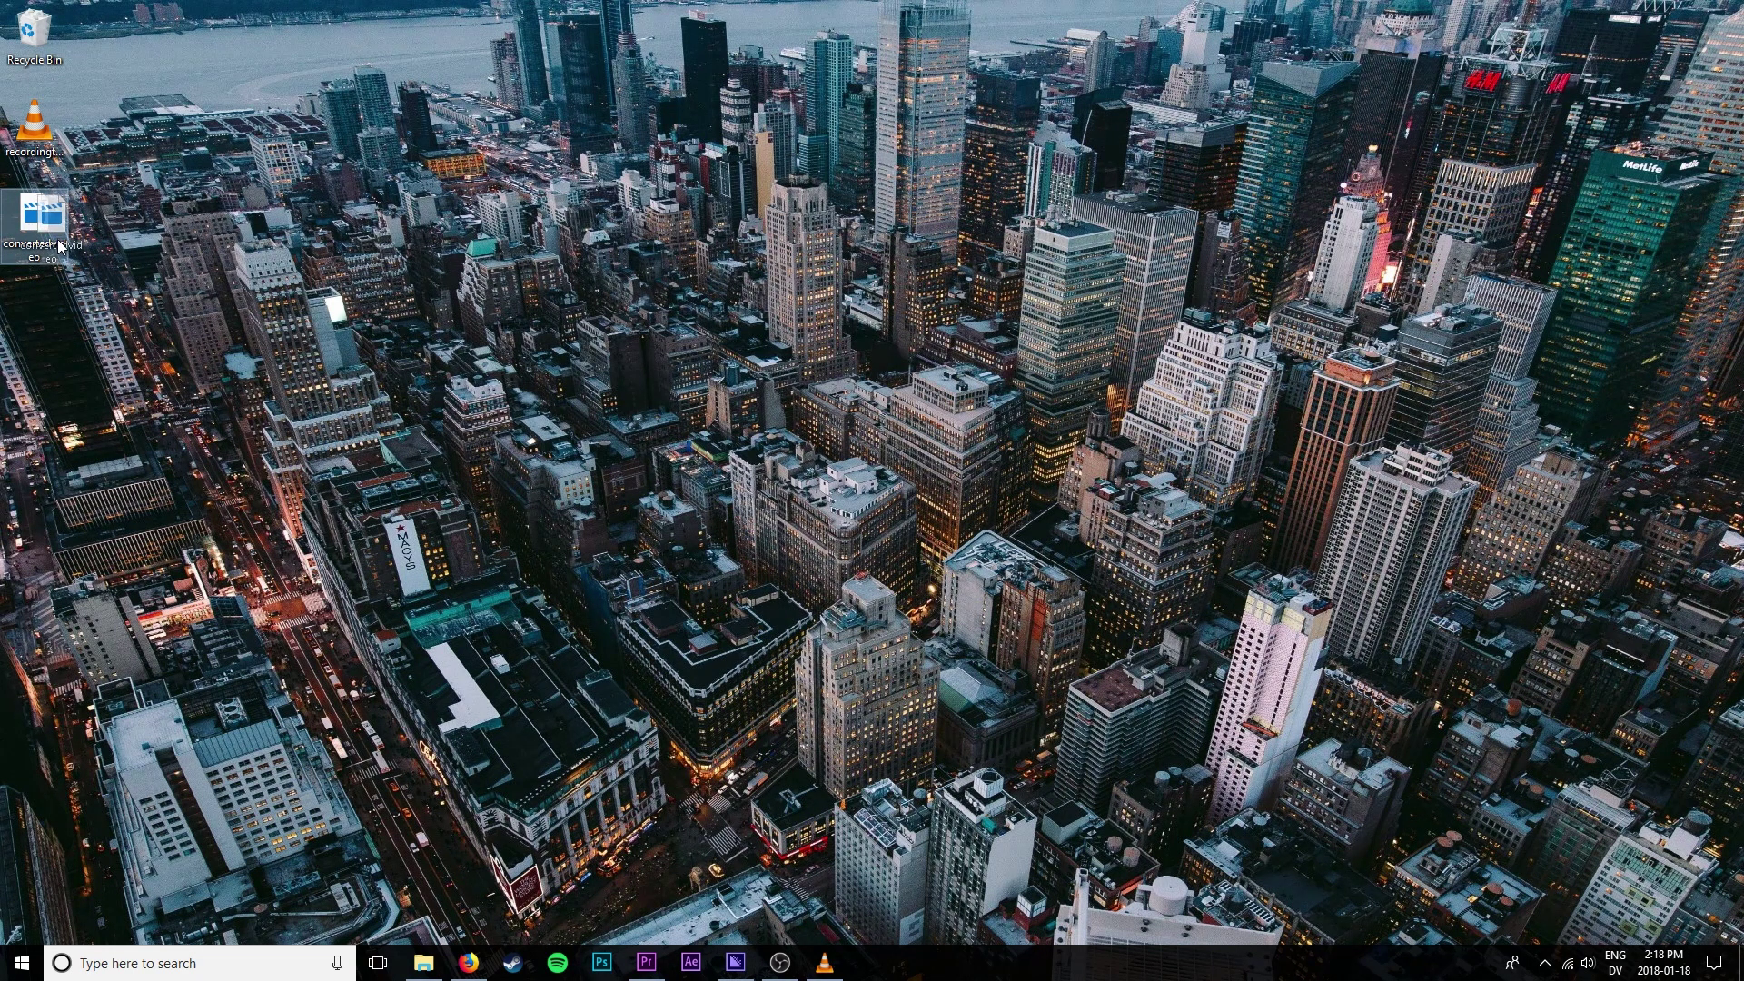
{"action": "double_click", "coordinate": [41, 219]}
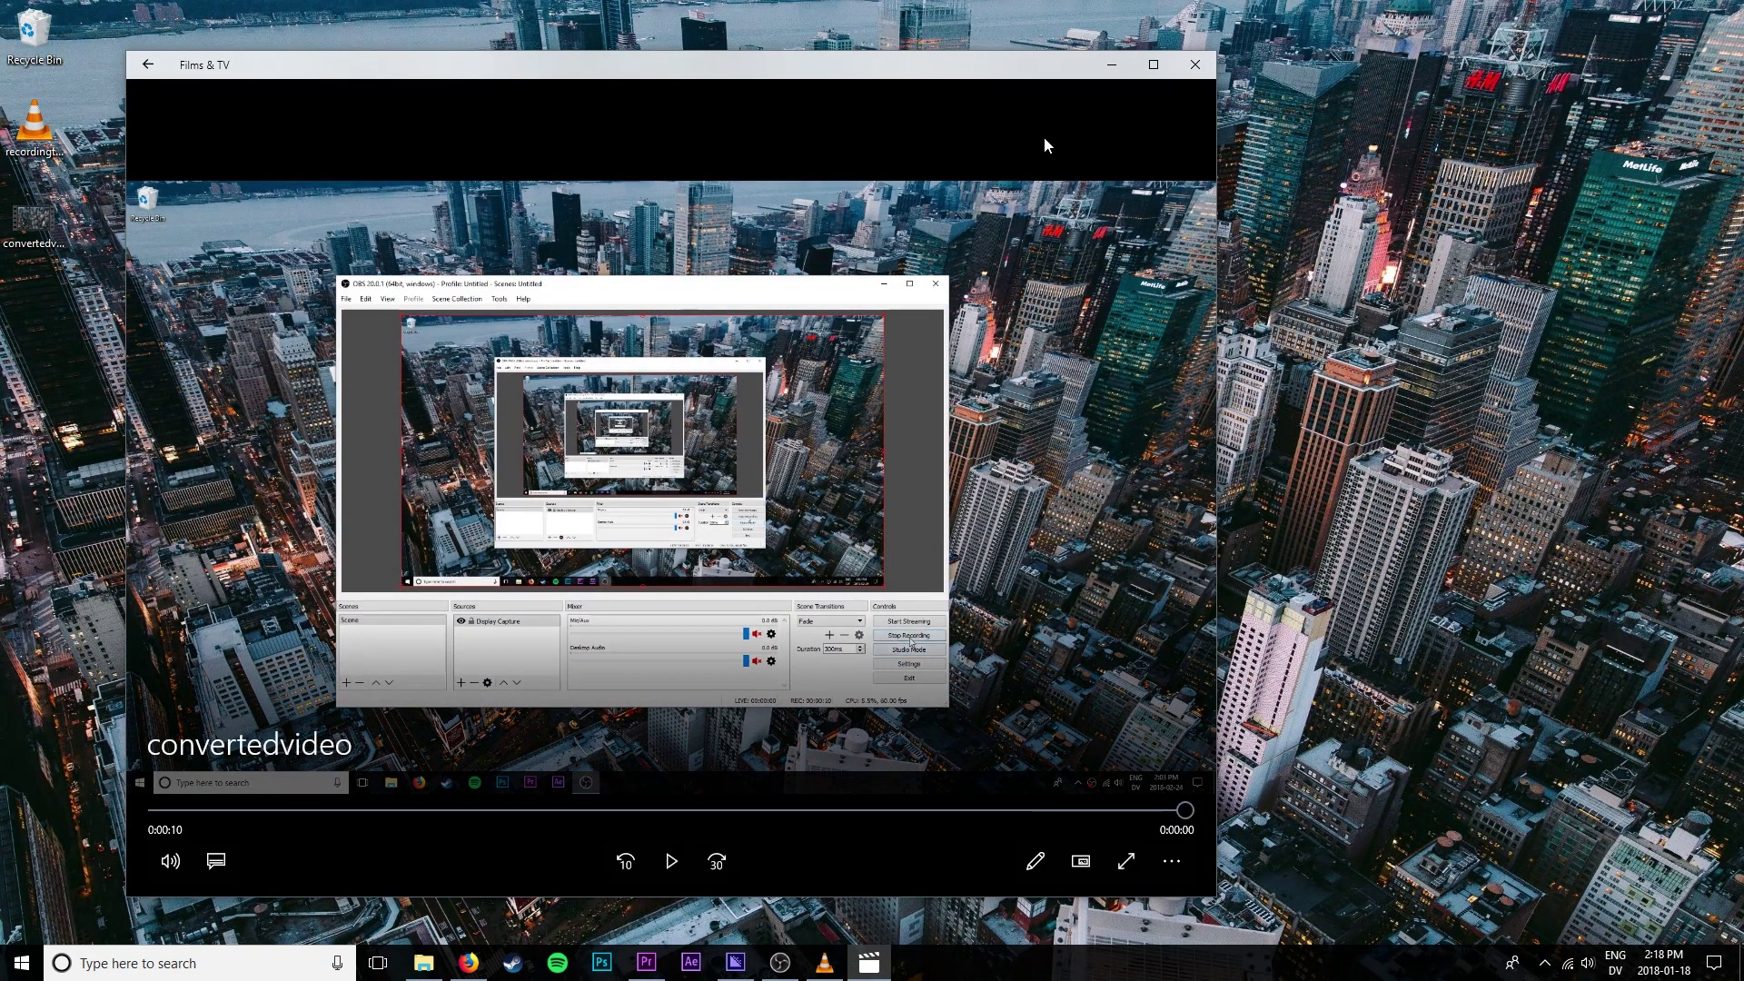
{"action": "left_click", "coordinate": [1196, 64]}
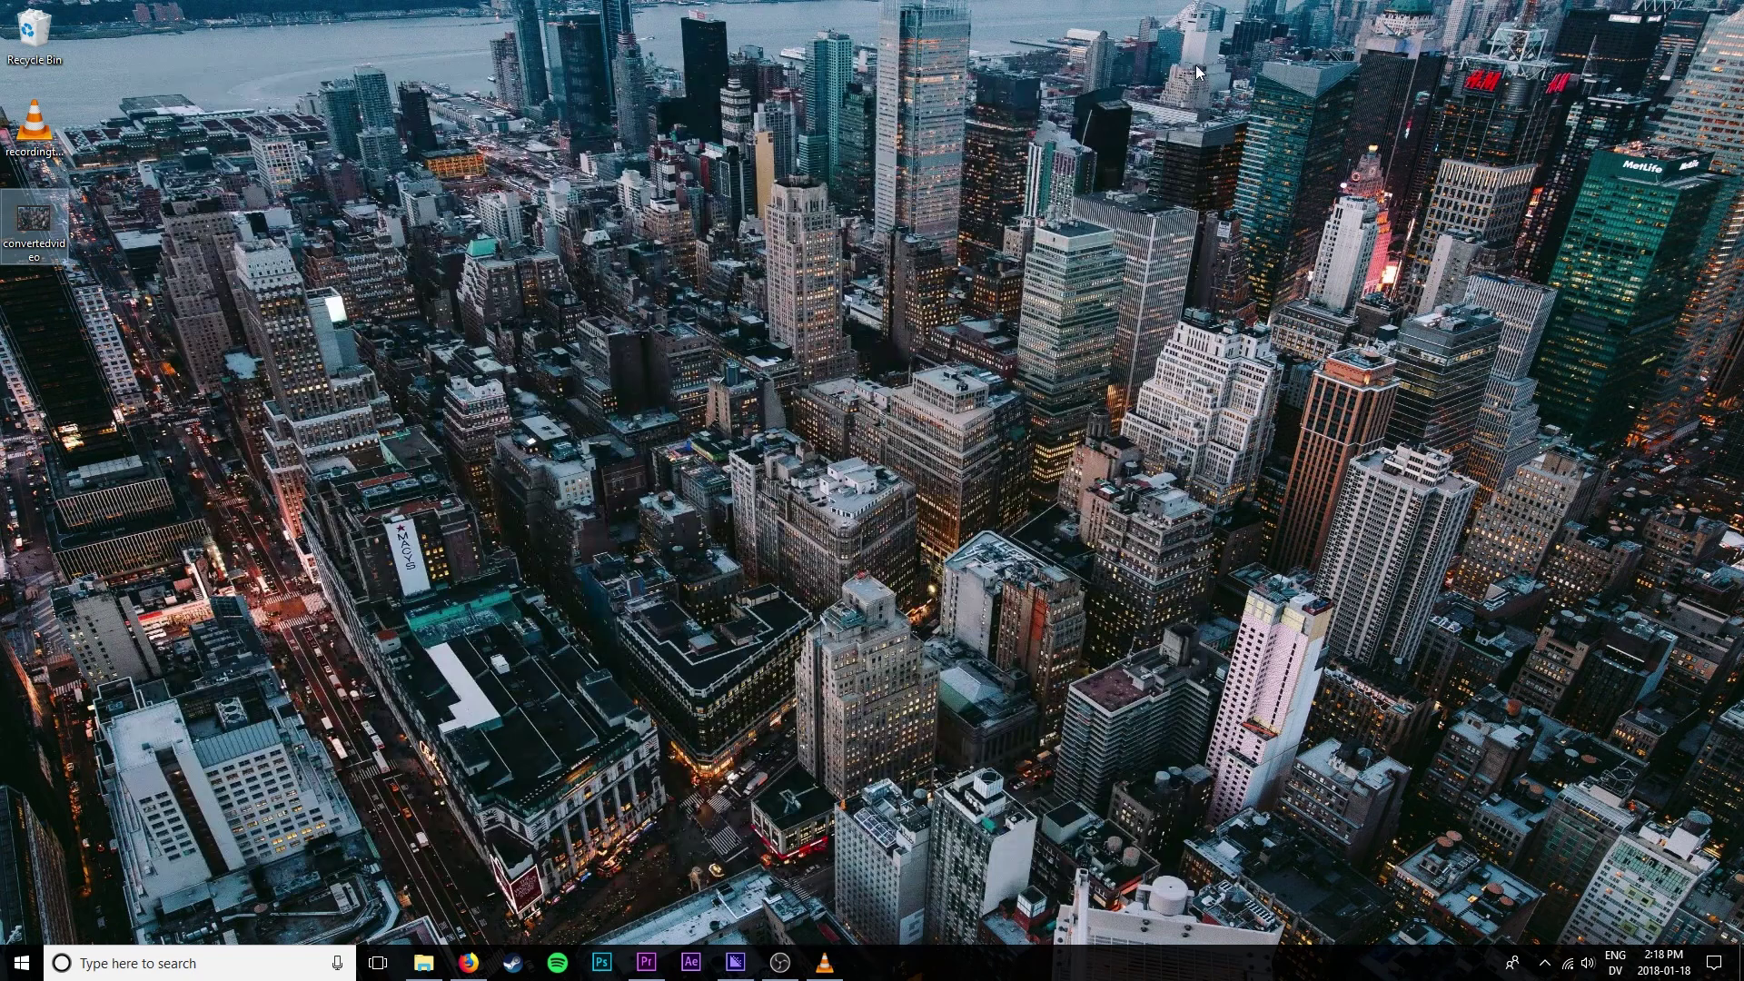
Step: Drag convertedvideo.mp4 from a Desktop Explorer window into Premiere's Project panel, then minimize Explorer
{"action": "left_click", "coordinate": [649, 960]}
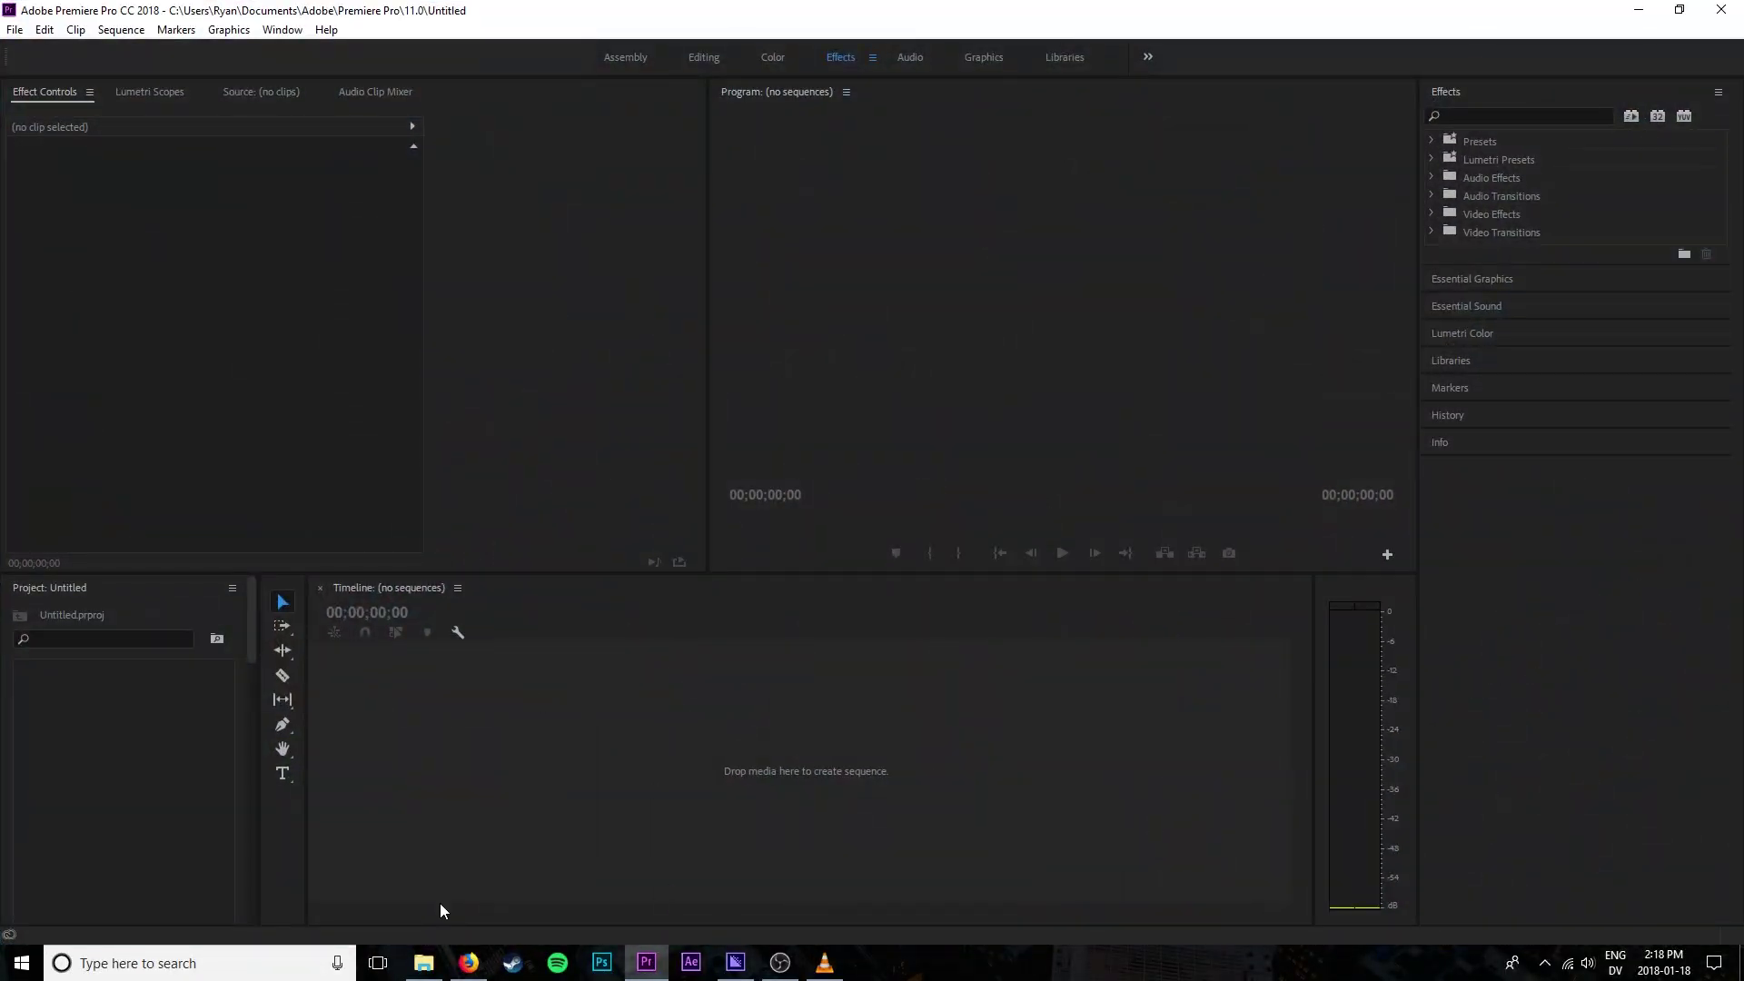
{"action": "left_click", "coordinate": [423, 962]}
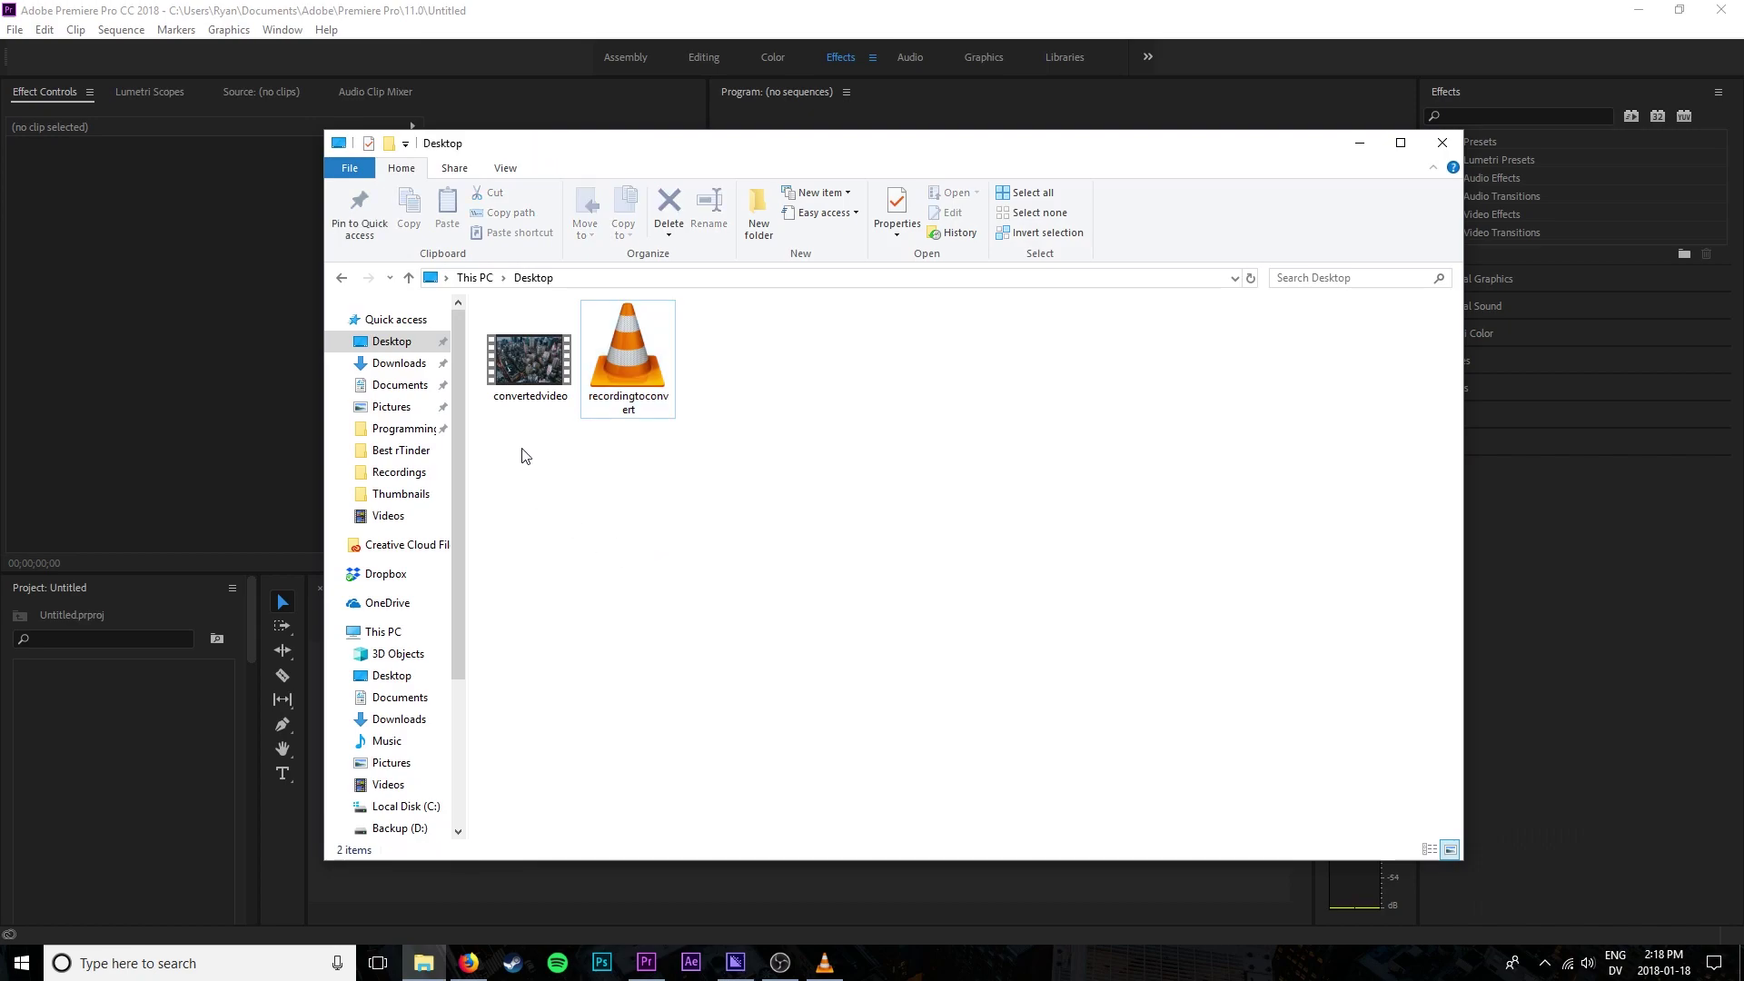
{"action": "left_click_drag", "start_coordinate": [666, 143], "coordinate": [911, 159]}
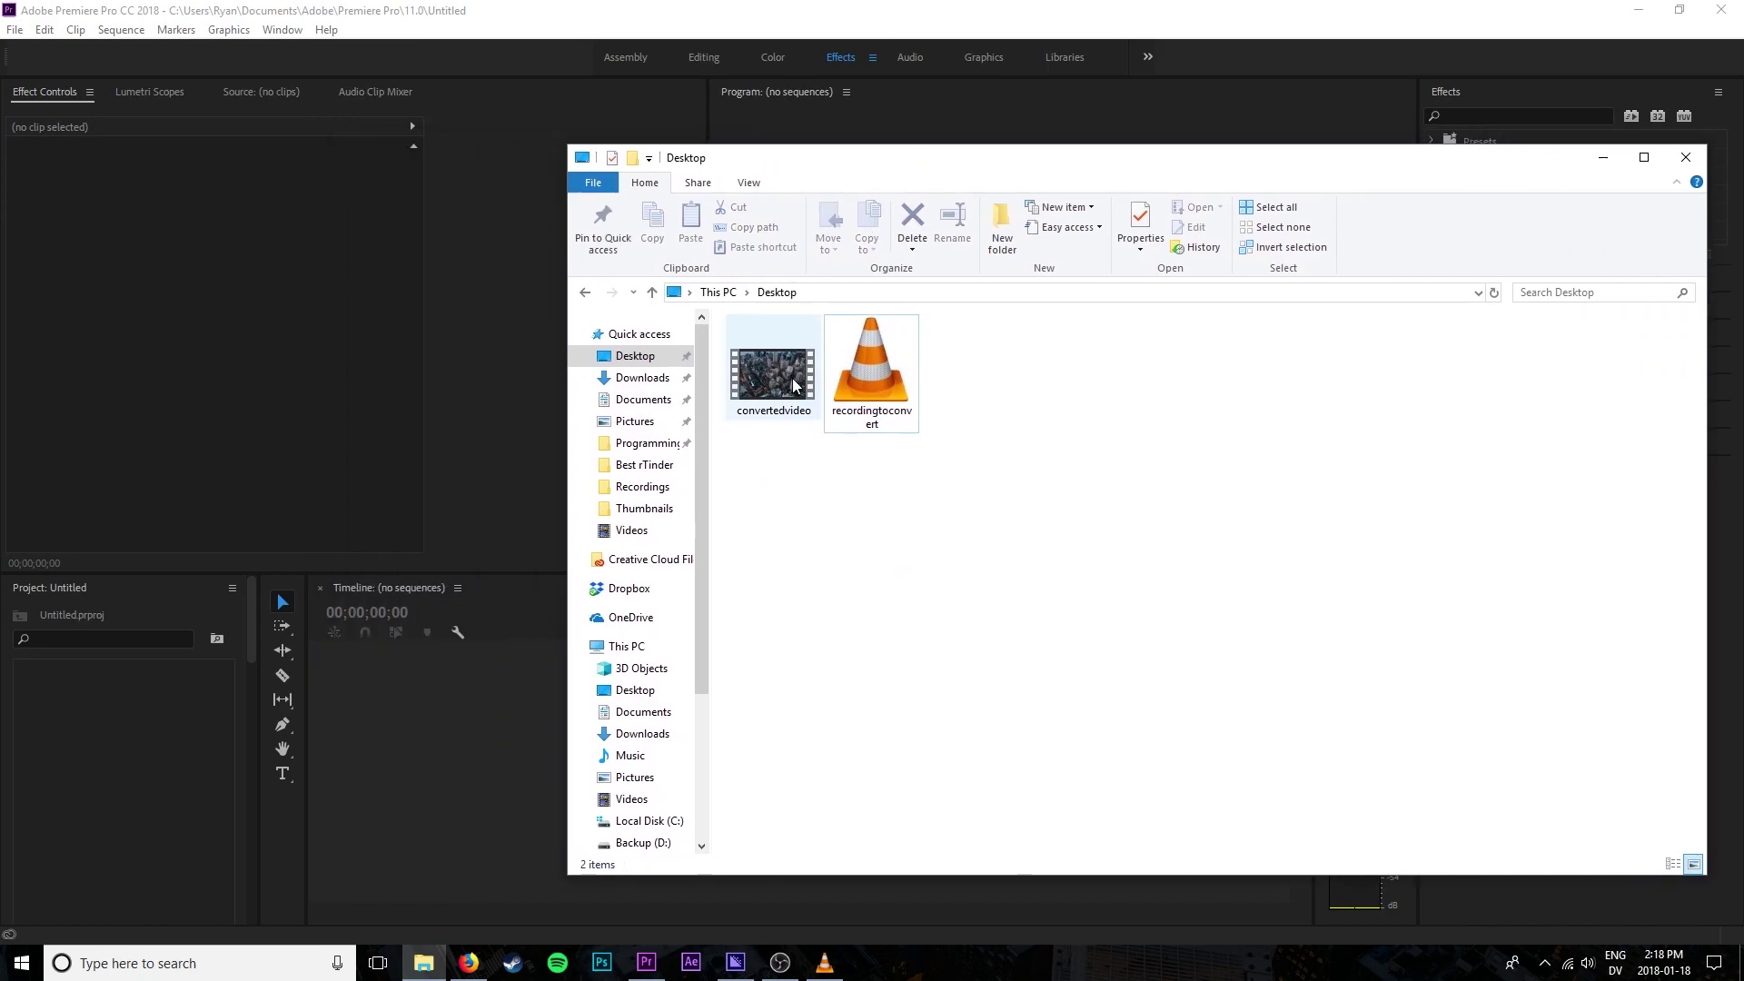
{"action": "left_click_drag", "start_coordinate": [793, 385], "coordinate": [196, 718]}
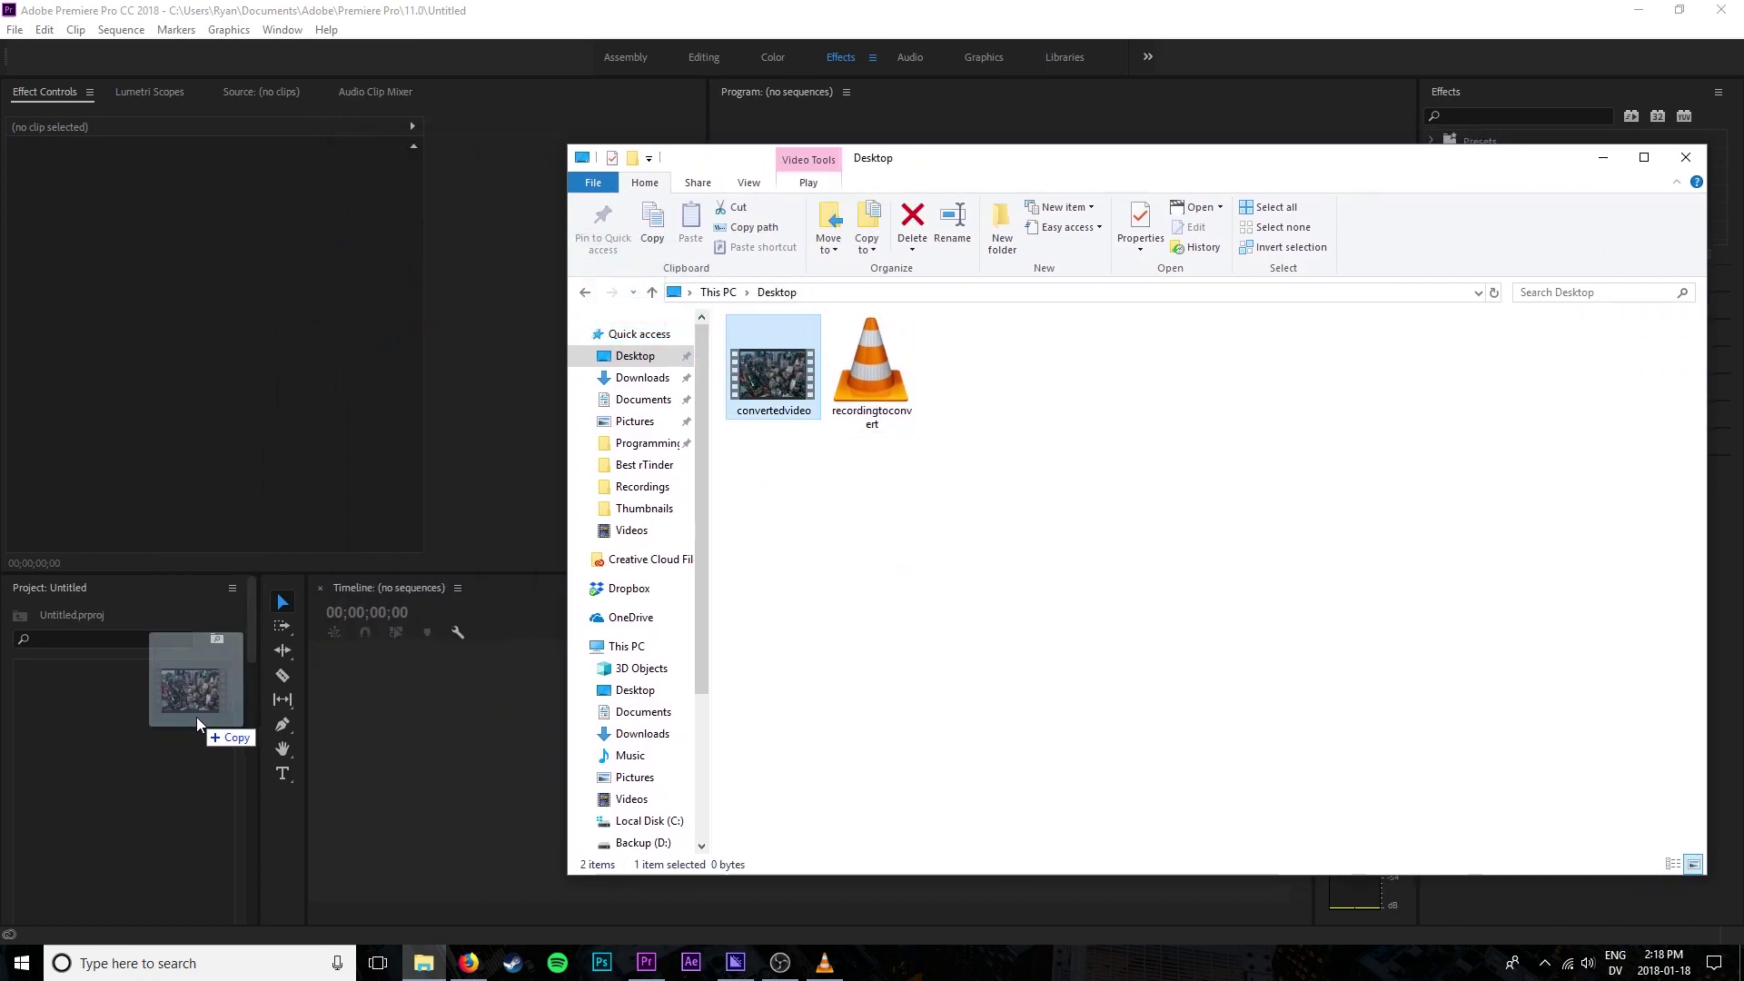
{"action": "left_click_drag", "start_coordinate": [197, 717], "coordinate": [158, 715]}
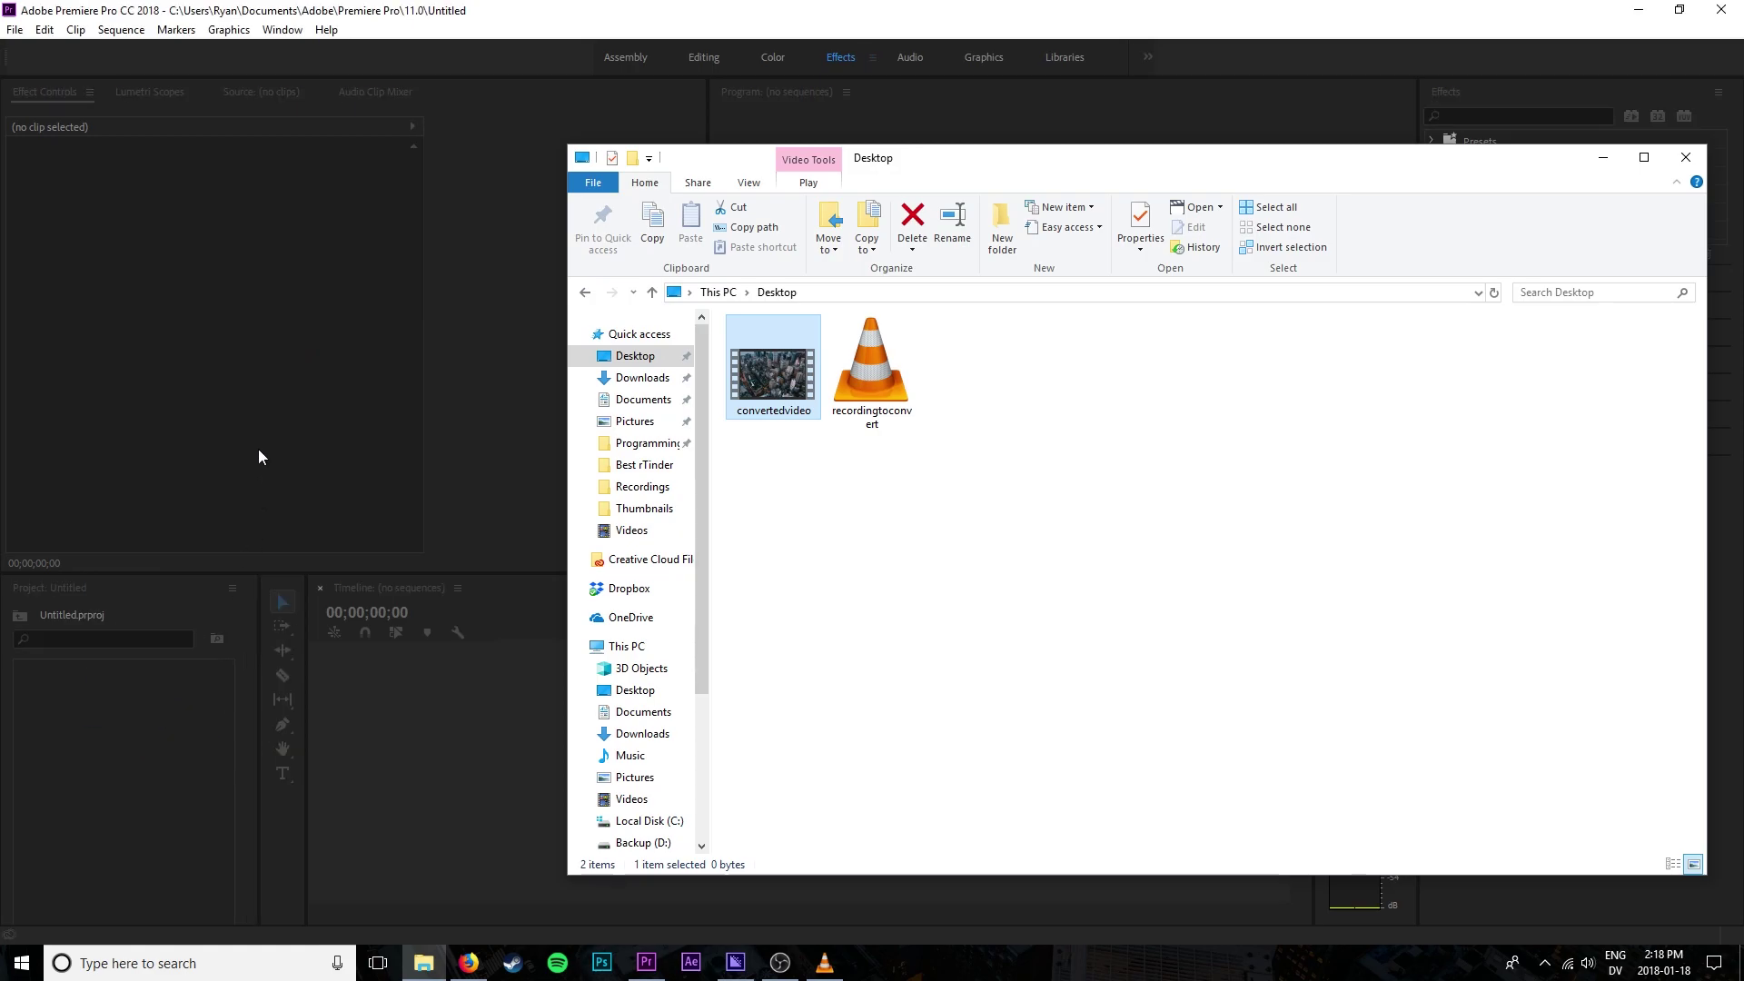
{"action": "left_click", "coordinate": [1602, 157]}
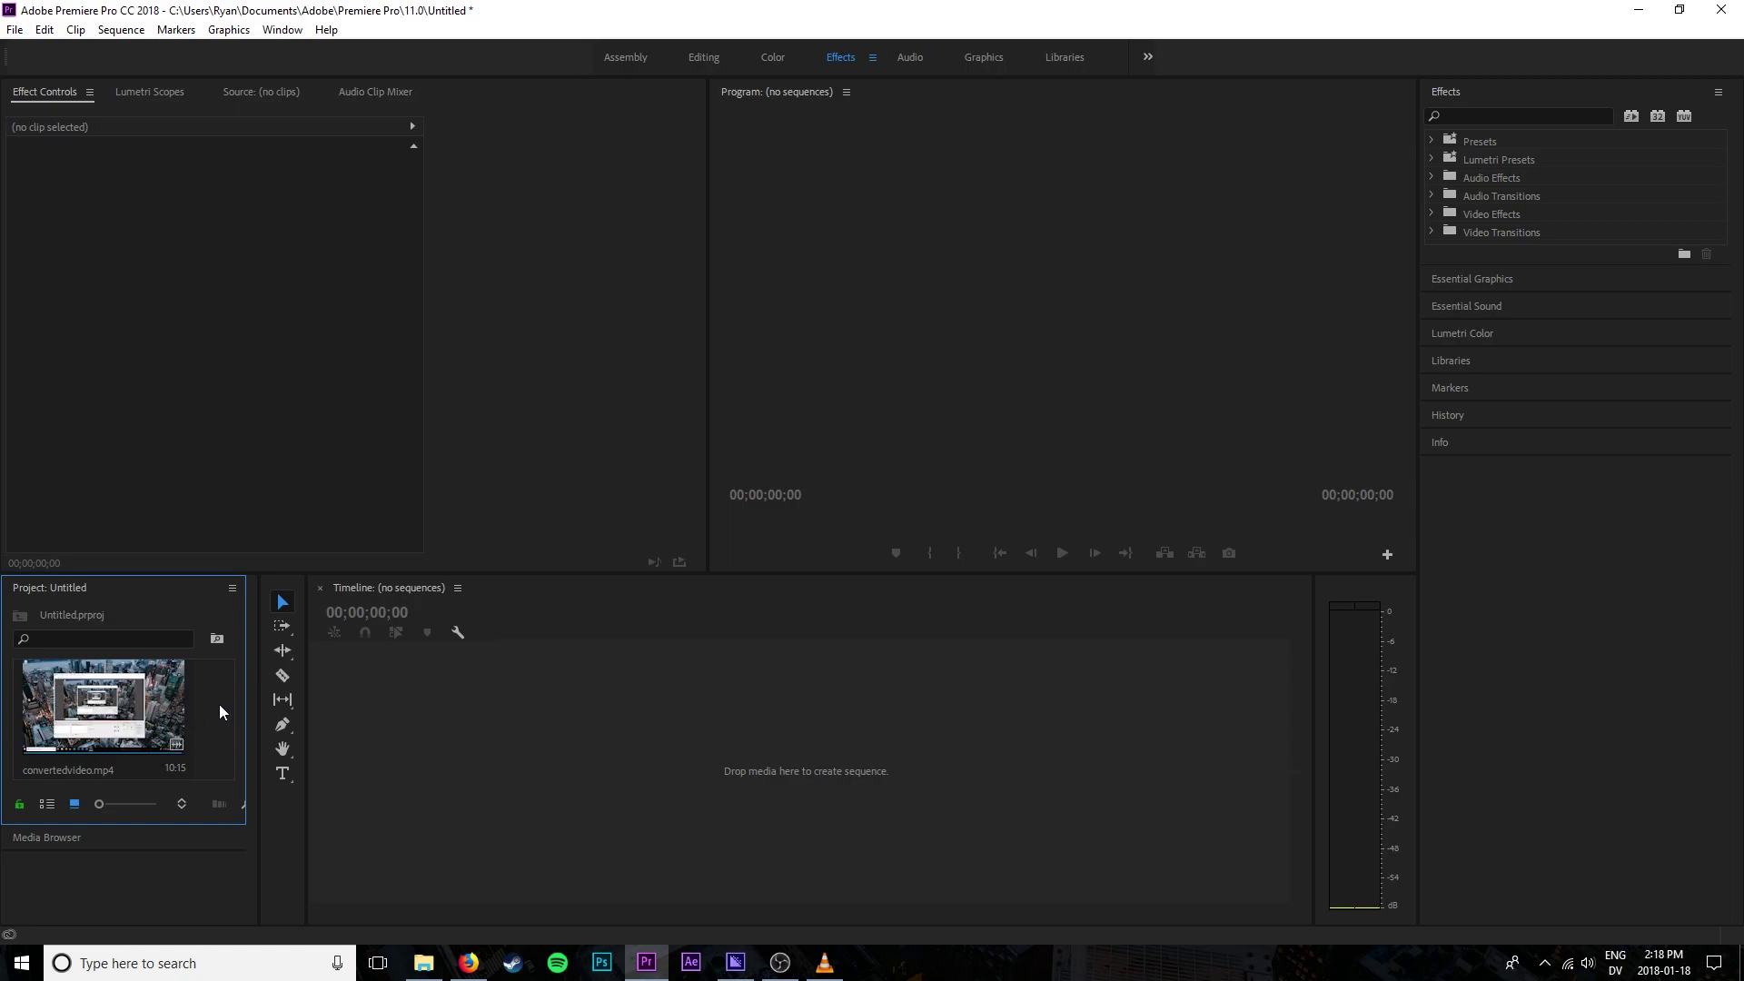
Step: Drop convertedvideo.mp4 onto the Timeline as a convertedvideo sequence and scrub through it
{"action": "left_click_drag", "start_coordinate": [106, 716], "coordinate": [420, 727]}
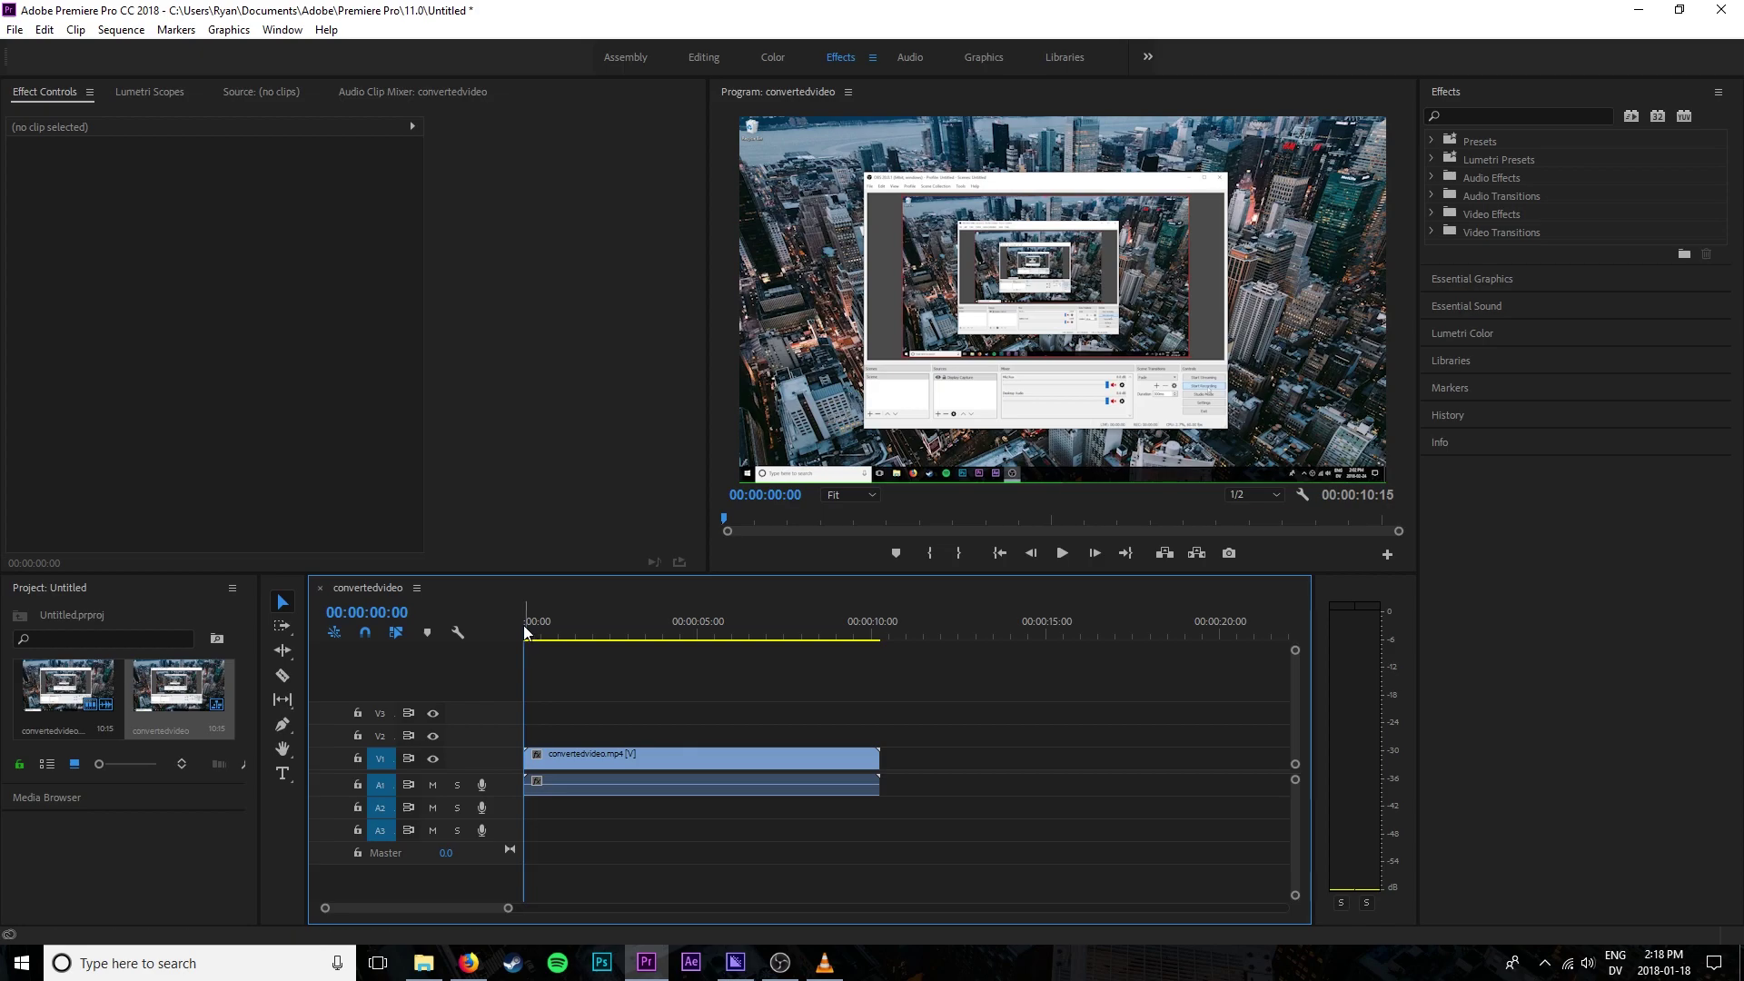
{"action": "left_click_drag", "start_coordinate": [529, 635], "coordinate": [588, 632]}
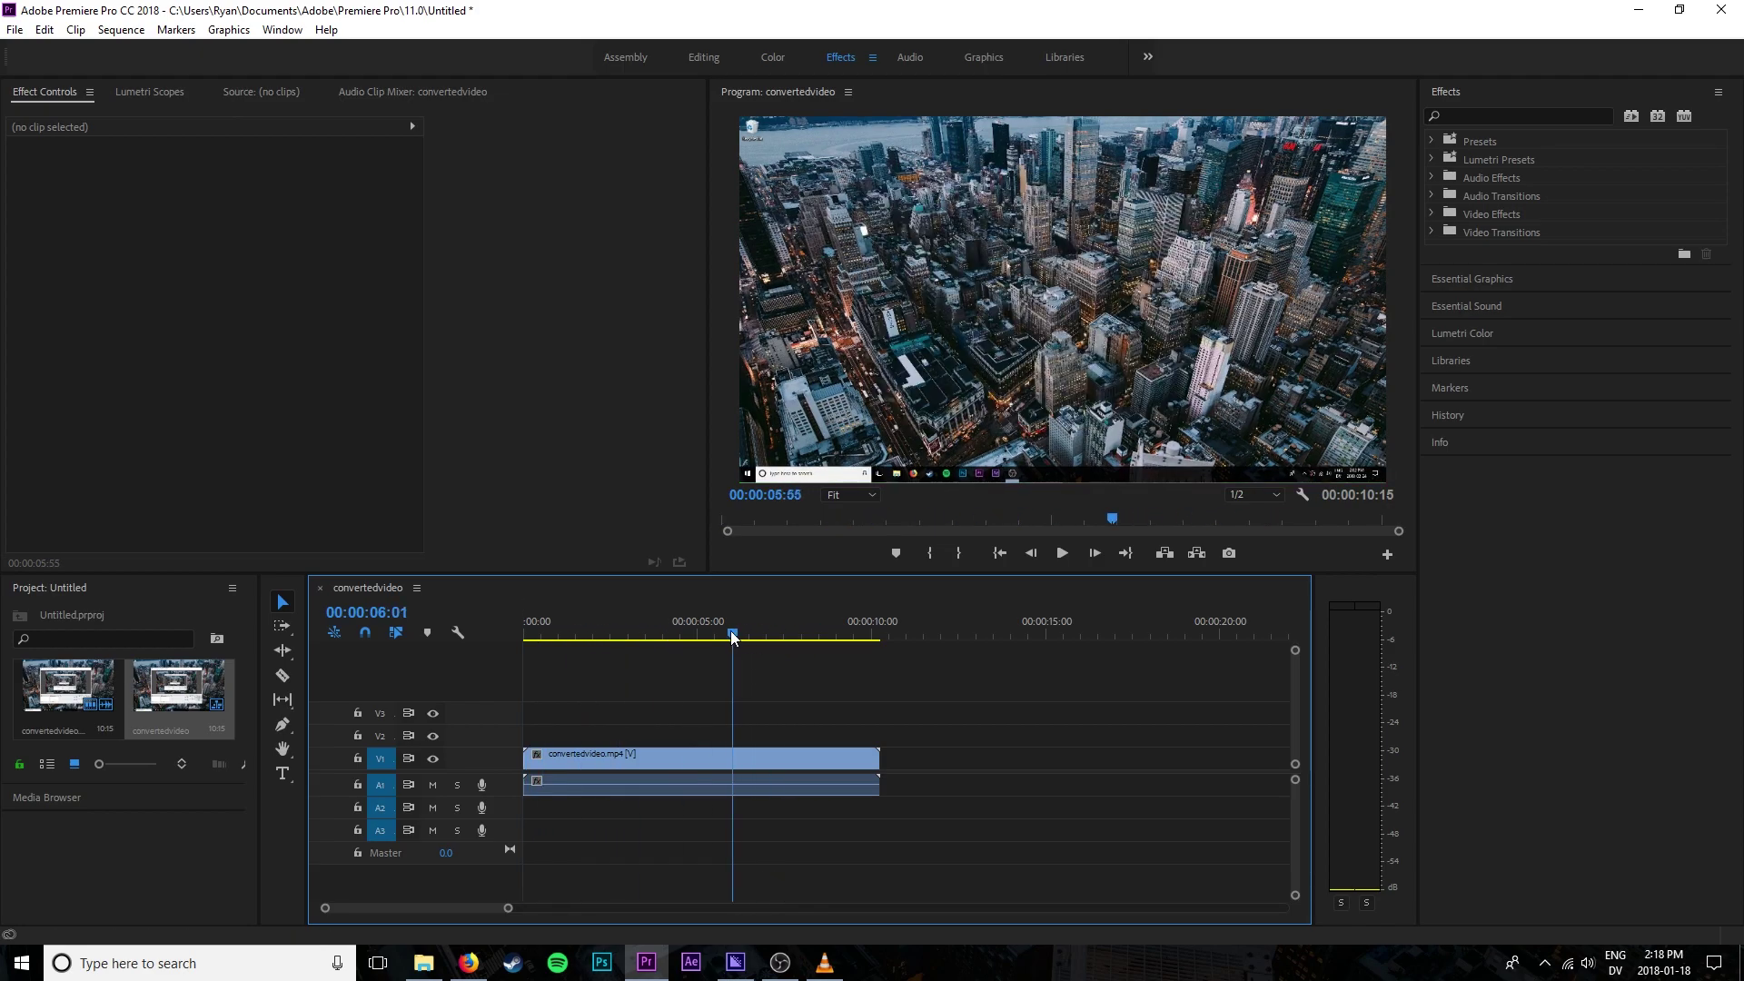